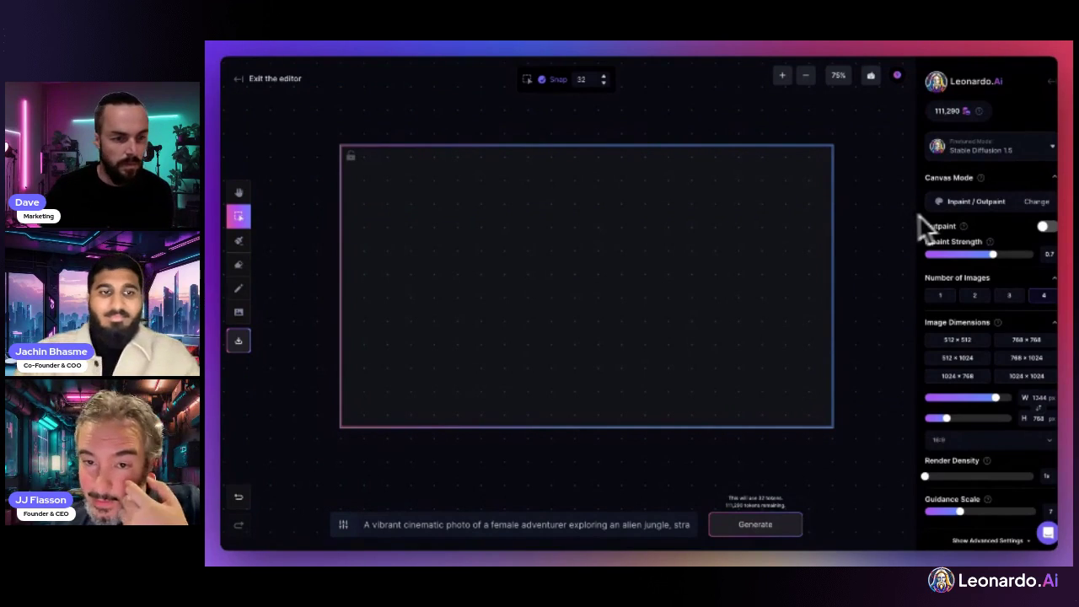
Step: Open the Canvas Mode choices for the empty alien-jungle canvas
{"action": "left_click", "coordinate": [1030, 204]}
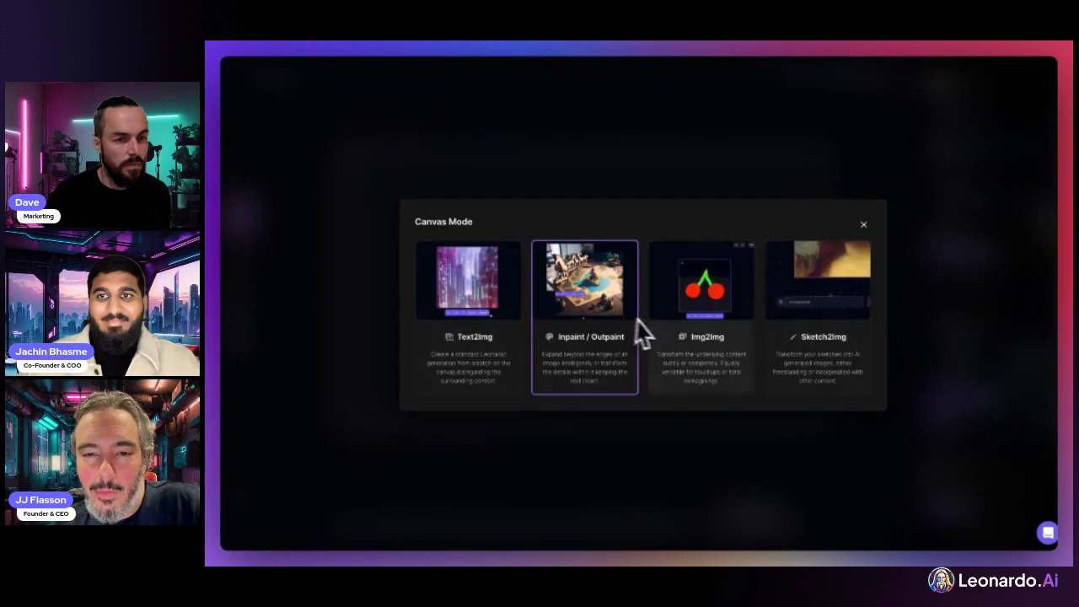
Step: Switch to Text2Img and pick the 3D Animation Style finetuned model, keeping Alchemy on
{"action": "left_click", "coordinate": [478, 301]}
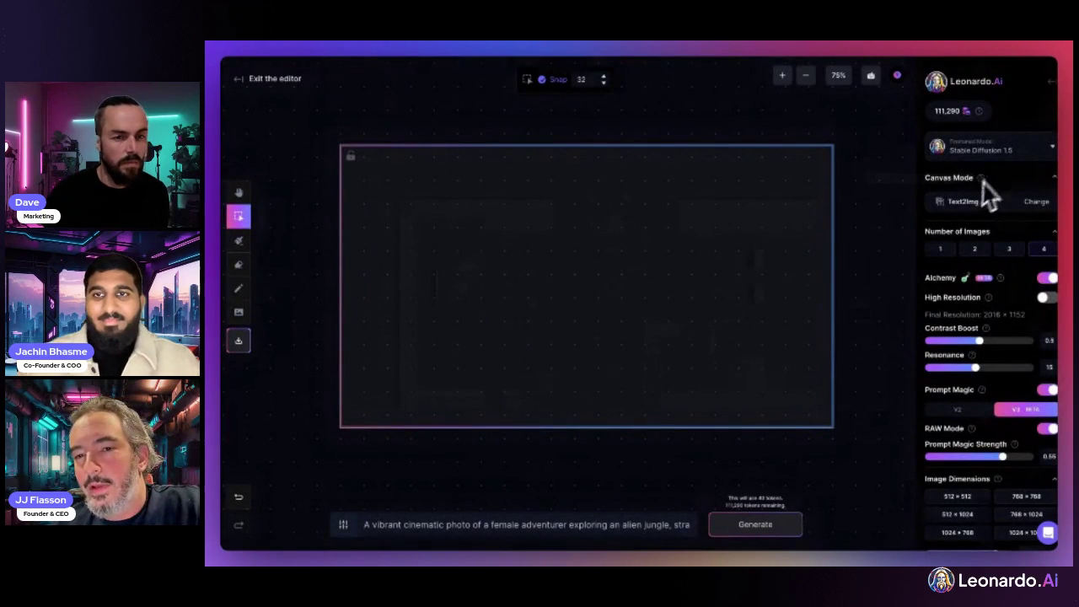
{"action": "left_click", "coordinate": [995, 150]}
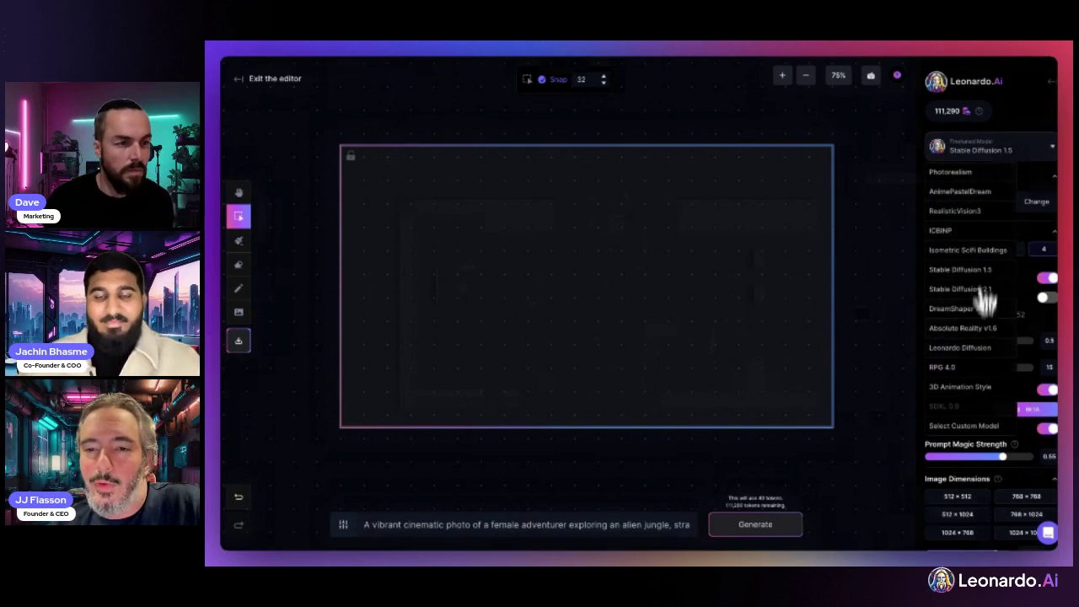
{"action": "left_click", "coordinate": [974, 389]}
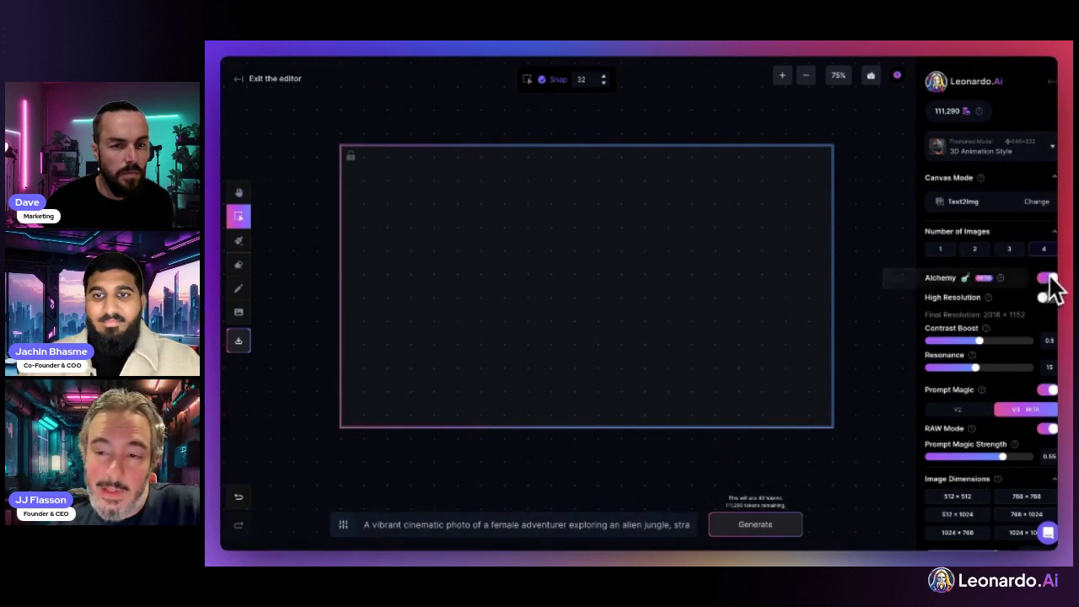
{"action": "left_click", "coordinate": [1045, 428]}
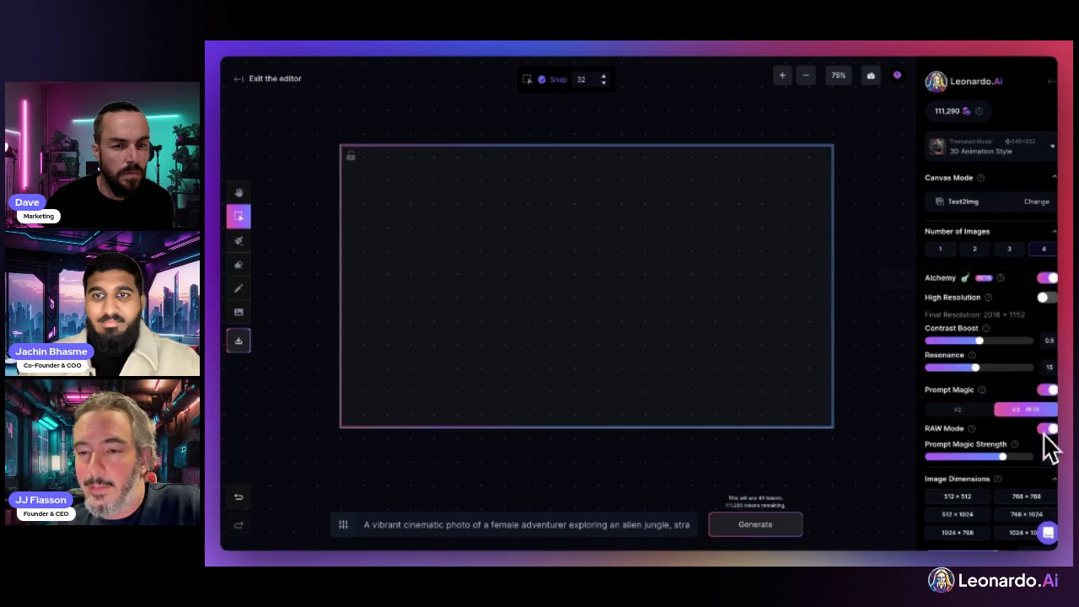
Step: Generate four jungle images and accept the fourth, the teal-haired girl by the giant tree
{"action": "left_click", "coordinate": [742, 531]}
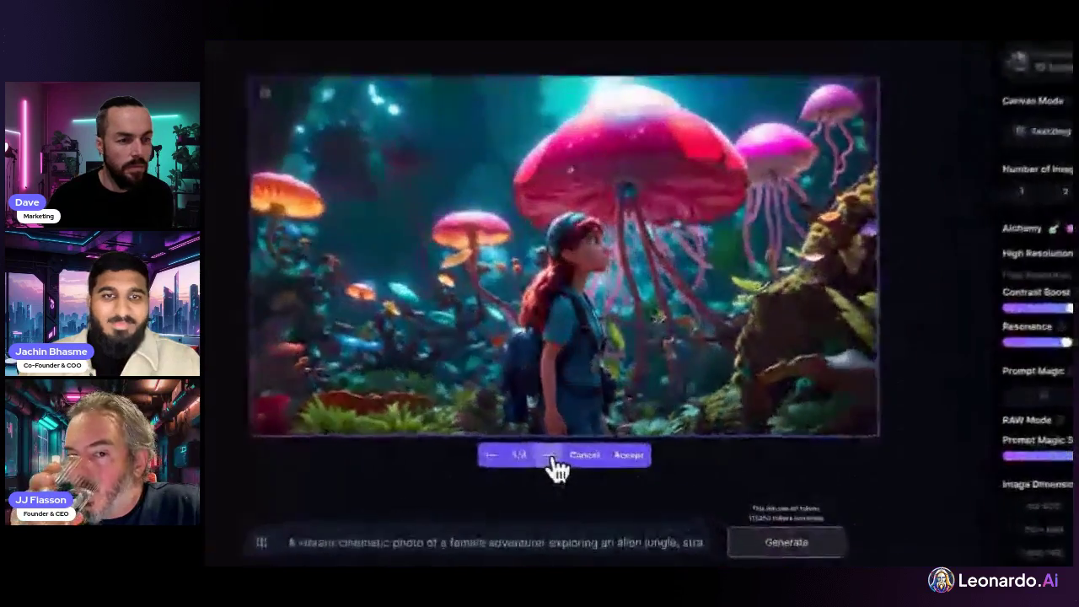
{"action": "left_click", "coordinate": [570, 456]}
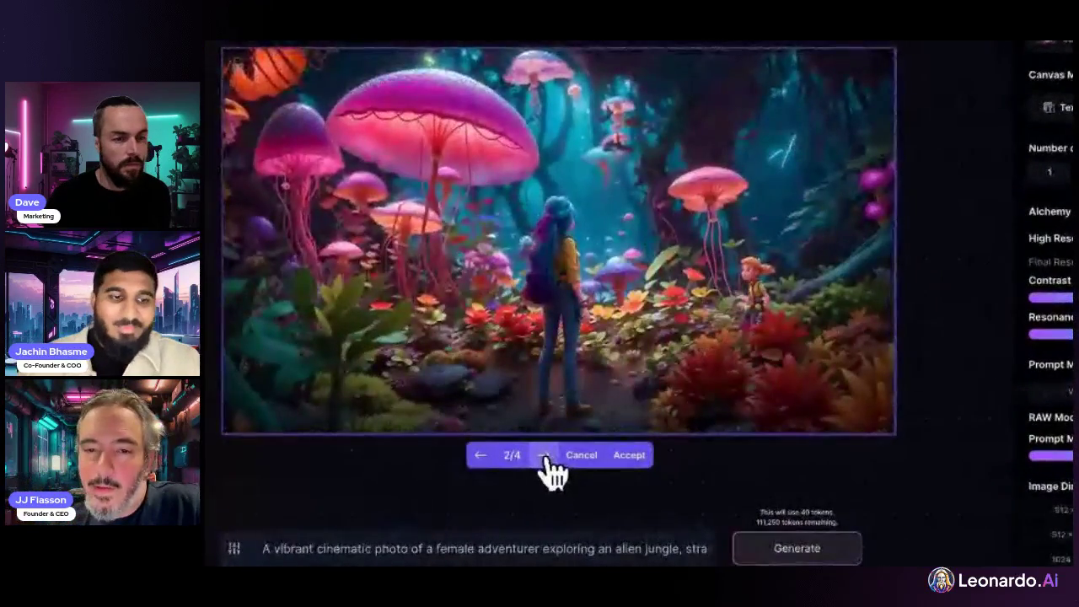
{"action": "left_click", "coordinate": [570, 456]}
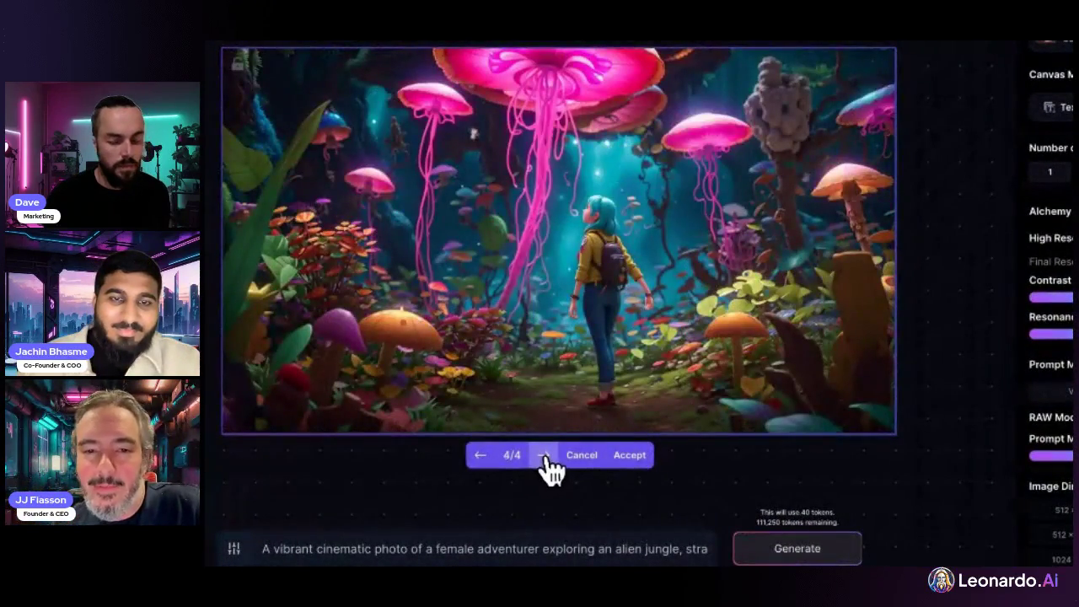
{"action": "left_click", "coordinate": [545, 456]}
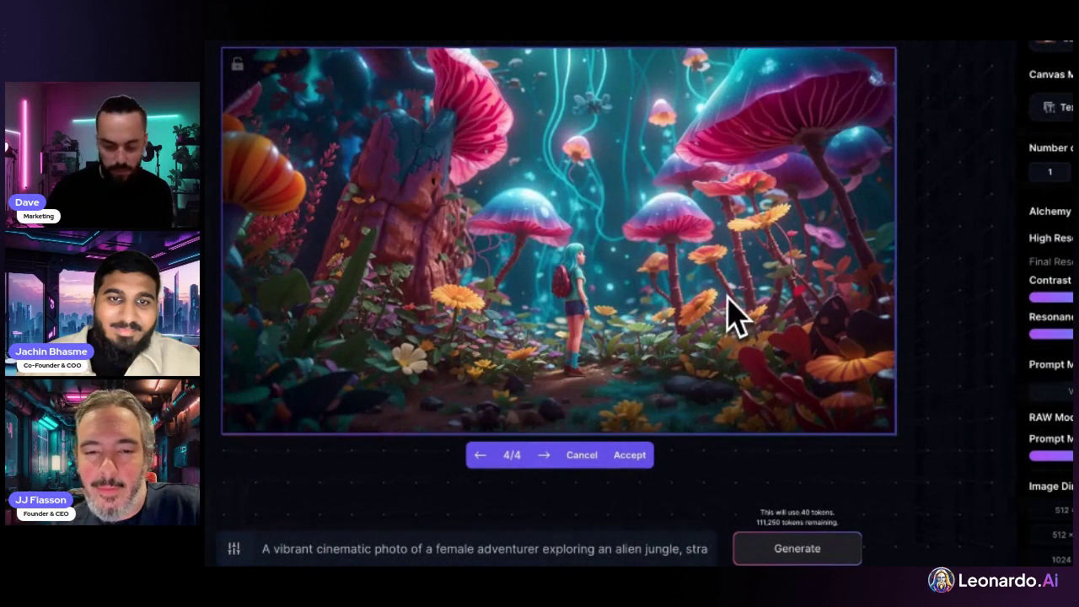
{"action": "left_click", "coordinate": [638, 458]}
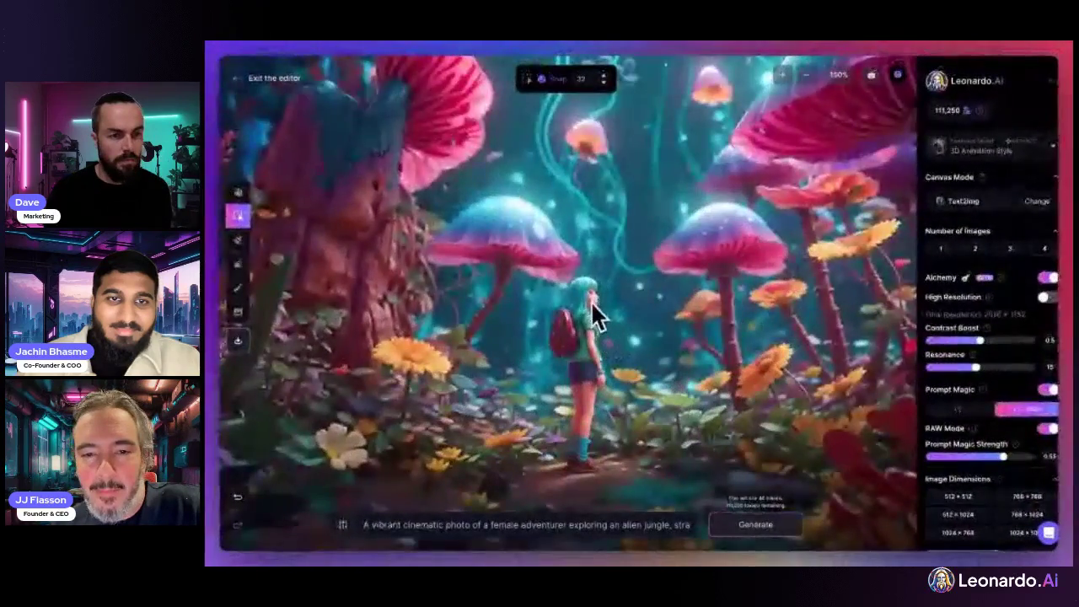
{"action": "scroll", "coordinate": [596, 333], "scroll_direction": "down", "scroll_amount": 5}
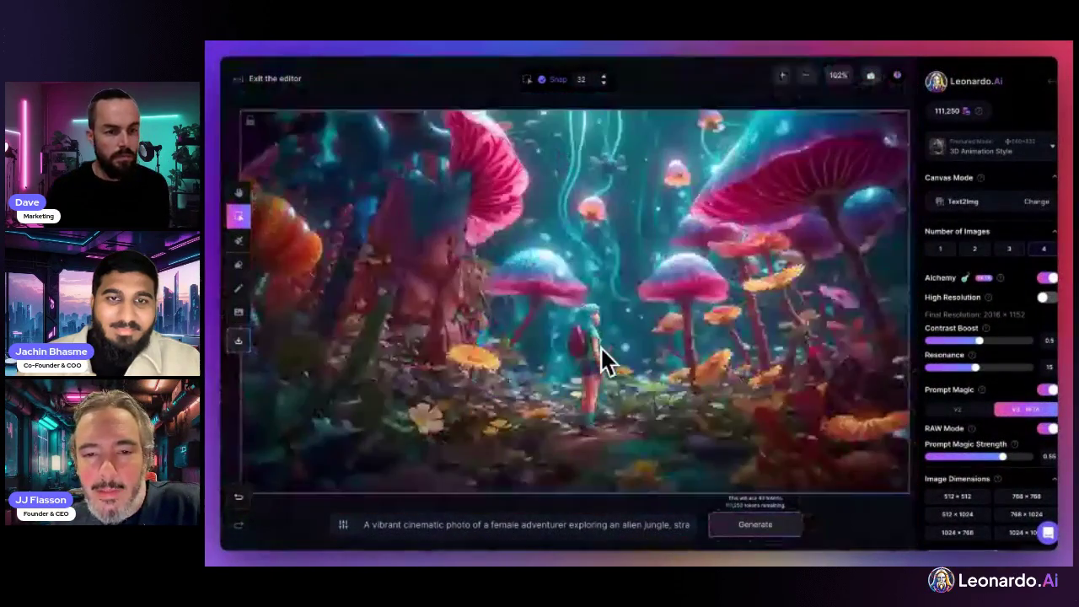
Step: Switch the canvas to Inpaint/Outpaint and place a 512×512 frame over the girl
{"action": "left_click", "coordinate": [961, 204]}
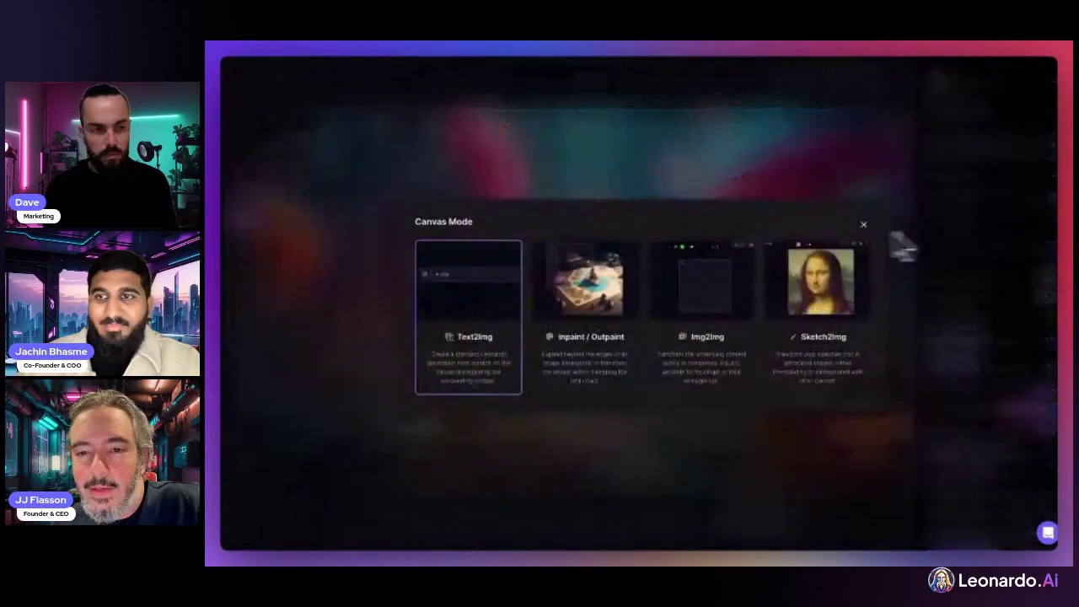
{"action": "left_click", "coordinate": [601, 289]}
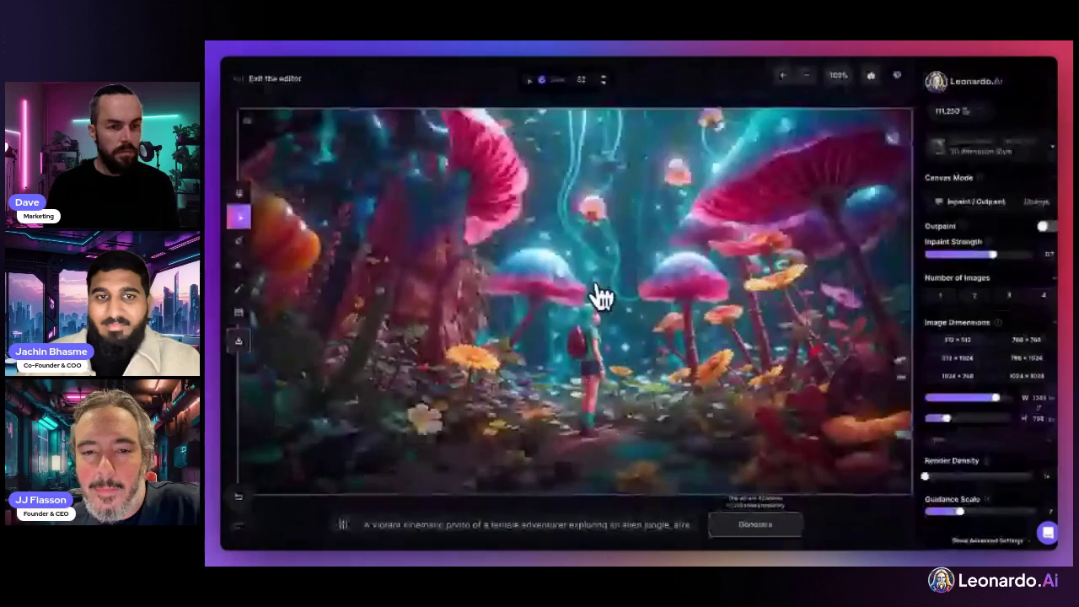
{"action": "left_click", "coordinate": [970, 341]}
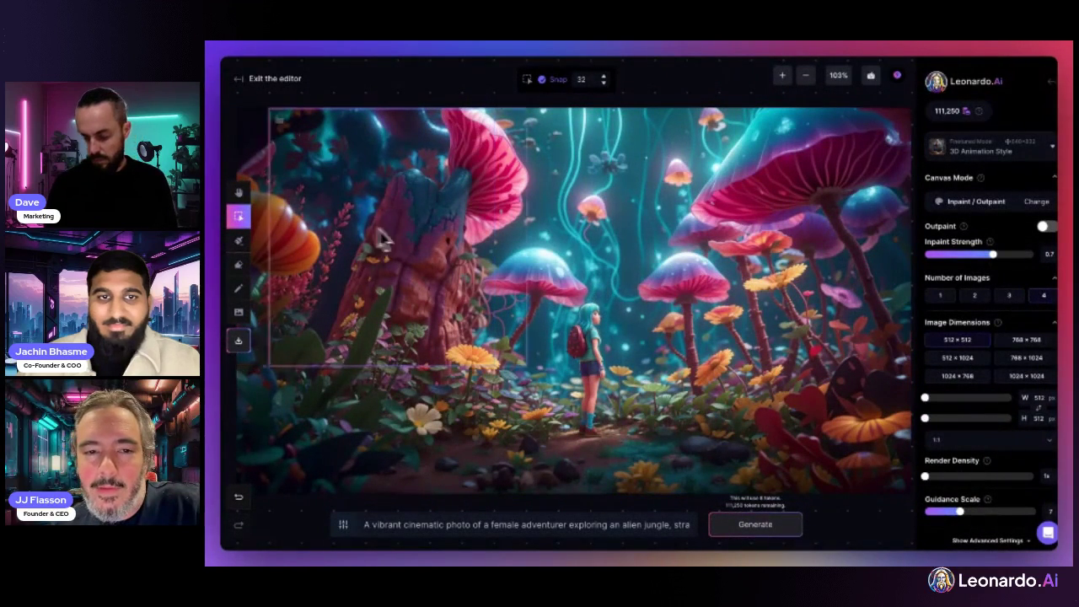
{"action": "left_click", "coordinate": [600, 337]}
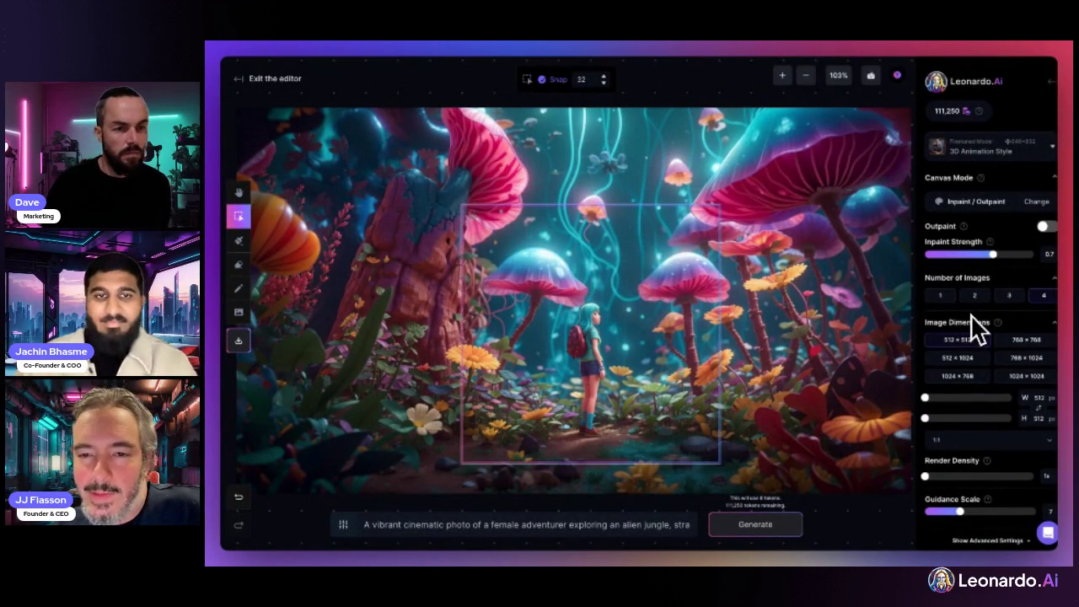
Step: Erase-mask the girl's hair and head for regeneration
{"action": "scroll", "coordinate": [590, 325], "scroll_direction": "up", "scroll_amount": 5}
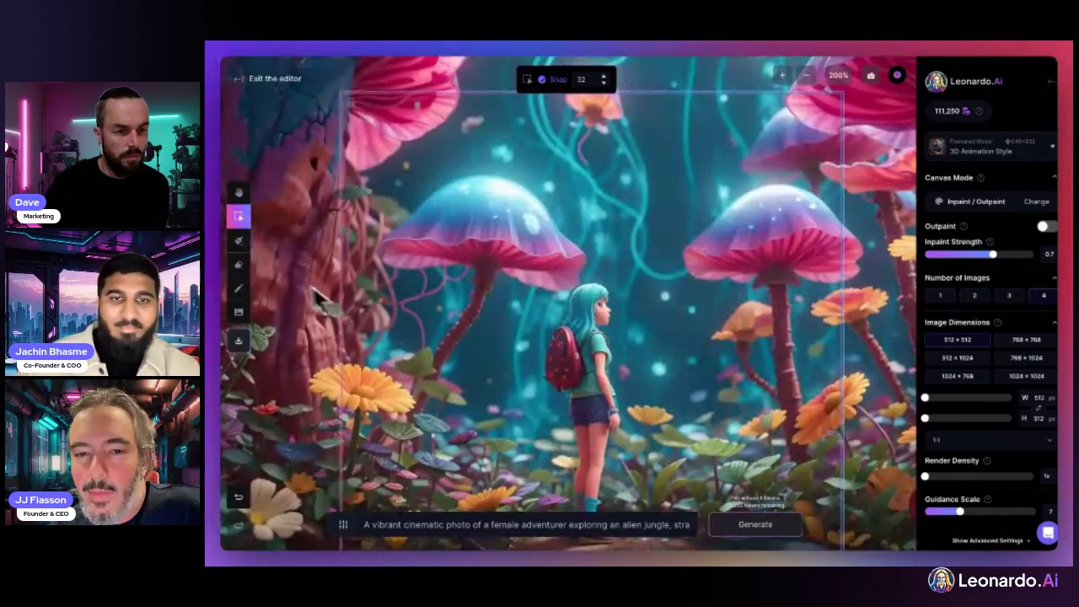
{"action": "left_click", "coordinate": [238, 240]}
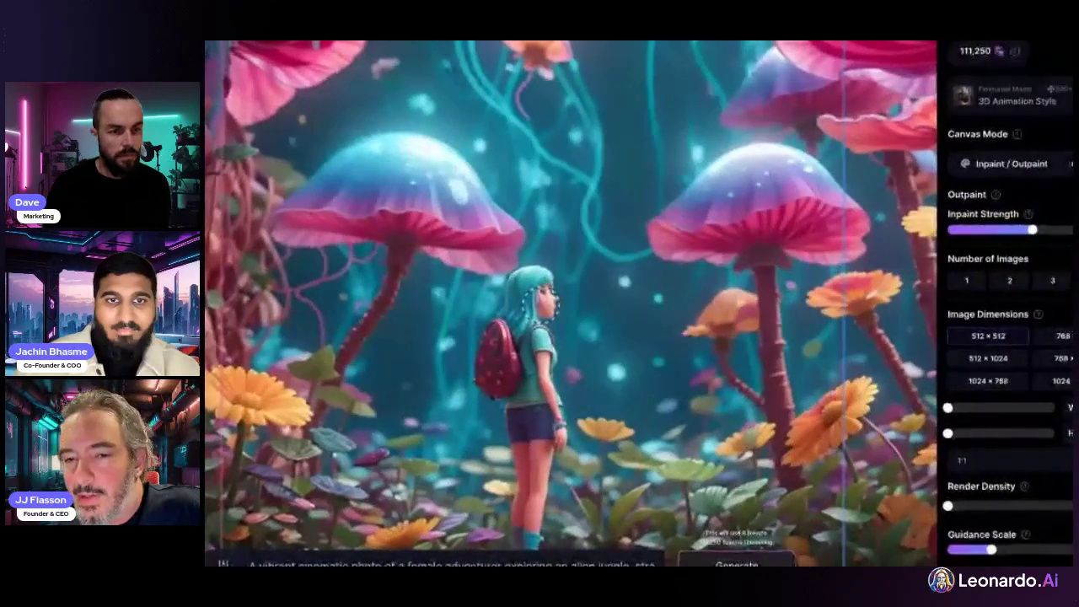
{"action": "mouse_move", "coordinate": [540, 328]}
{"action": "left_mouse_down"}
{"action": "mouse_move", "coordinate": [527, 303]}
{"action": "mouse_move", "coordinate": [540, 307]}
{"action": "mouse_move", "coordinate": [533, 278]}
{"action": "mouse_move", "coordinate": [507, 299]}
{"action": "mouse_move", "coordinate": [544, 303]}
{"action": "mouse_move", "coordinate": [526, 291]}
{"action": "left_mouse_up"}
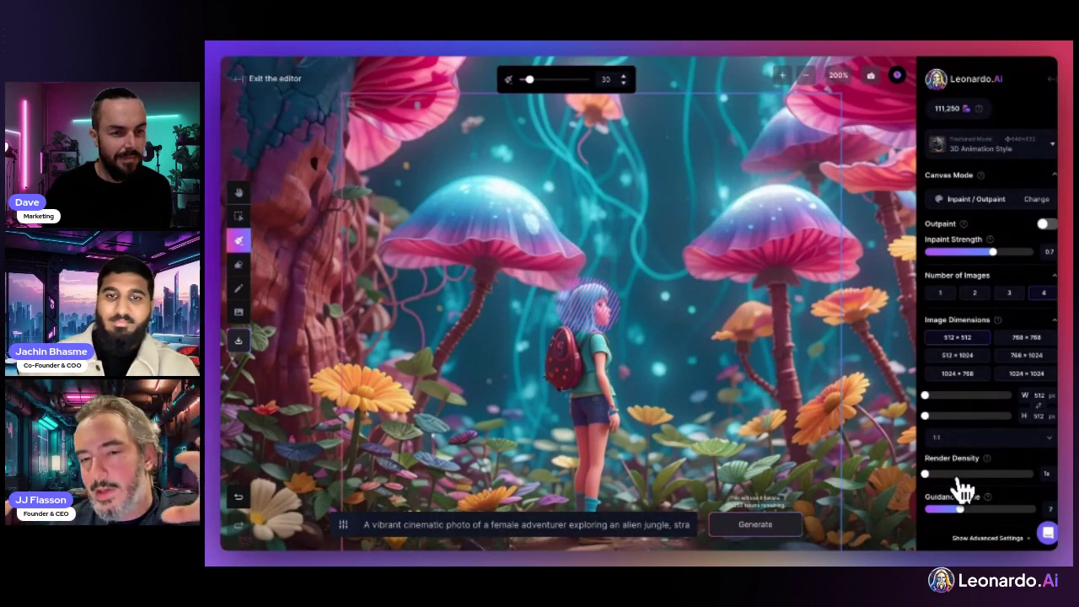
Step: Set render density to 2.5x and fix the 512 frame around the girl's masked head
{"action": "left_click", "coordinate": [960, 474]}
{"action": "left_click_drag", "start_coordinate": [961, 477], "coordinate": [980, 476]}
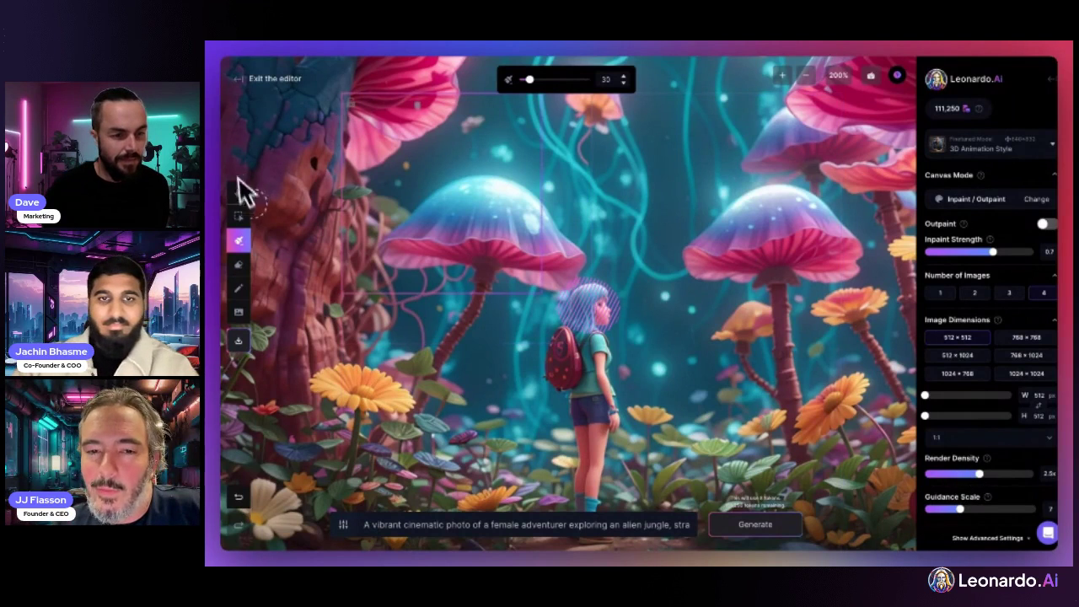
{"action": "left_click", "coordinate": [239, 215]}
{"action": "left_click", "coordinate": [624, 345]}
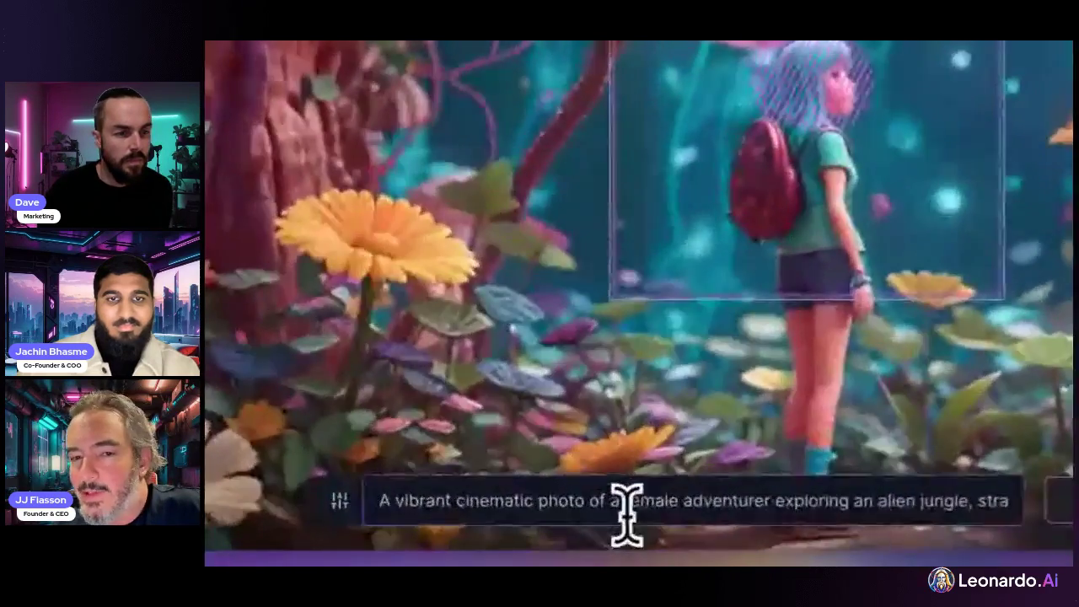
Step: Replace the whole prompt with 'a female adventurer'
{"action": "triple_click", "coordinate": [495, 523]}
{"action": "type", "text": "a female adventur"}
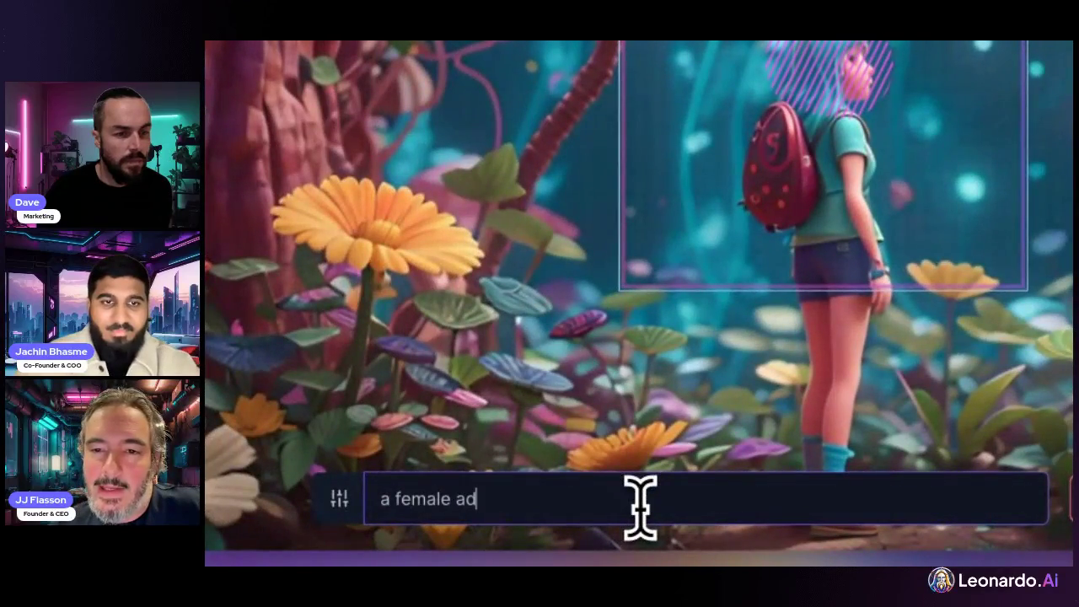
{"action": "type", "text": "er"}
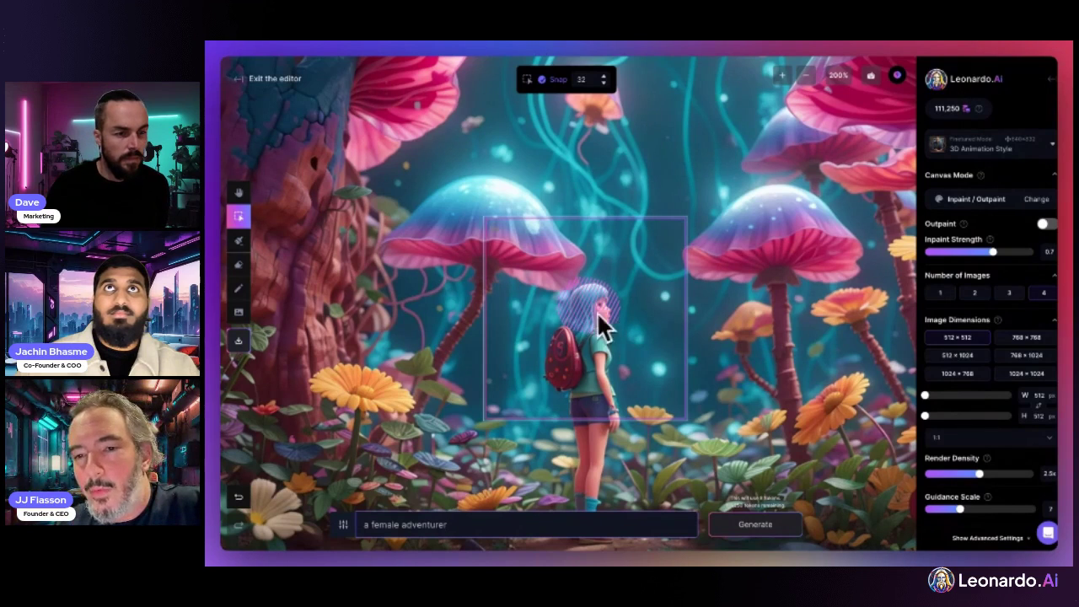
Step: Generate four 'a female adventurer' head variations, review each, then cancel them all
{"action": "left_click", "coordinate": [750, 524]}
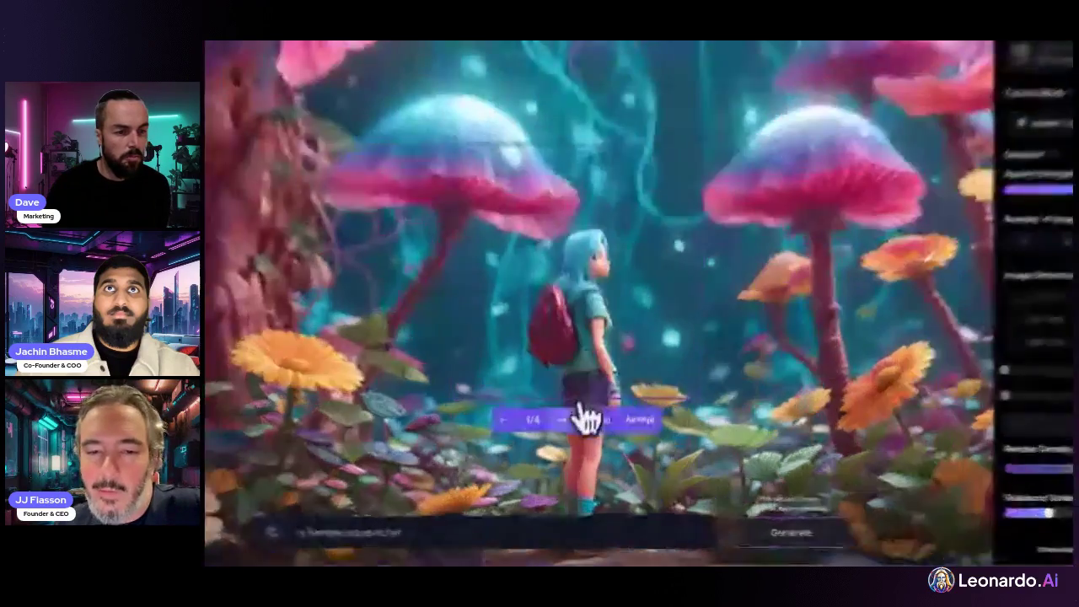
{"action": "left_click", "coordinate": [573, 435]}
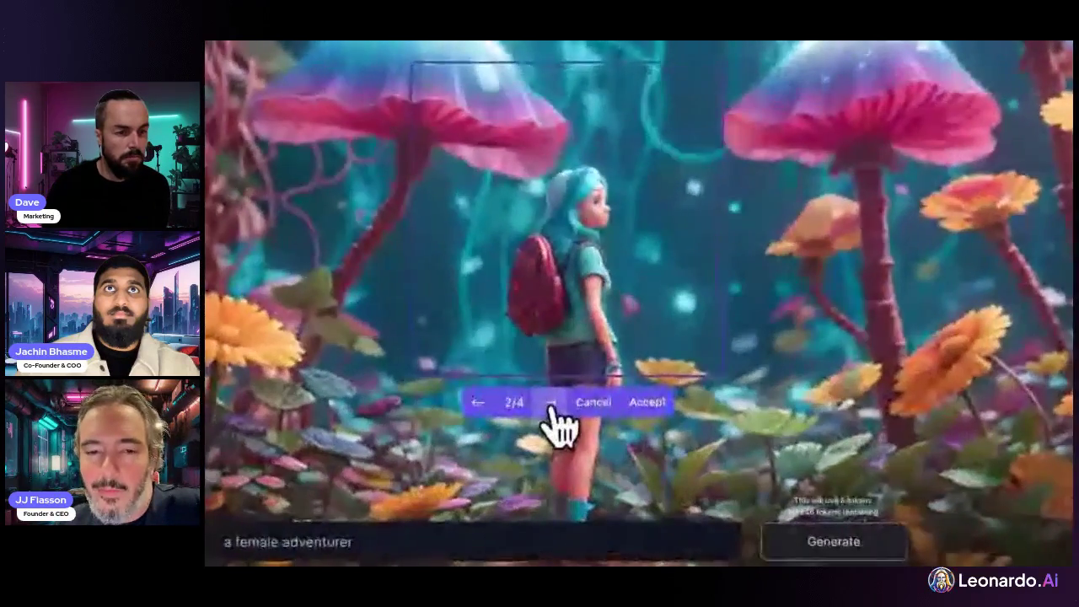
{"action": "left_click", "coordinate": [550, 406]}
{"action": "left_click", "coordinate": [550, 407]}
{"action": "left_click", "coordinate": [549, 406]}
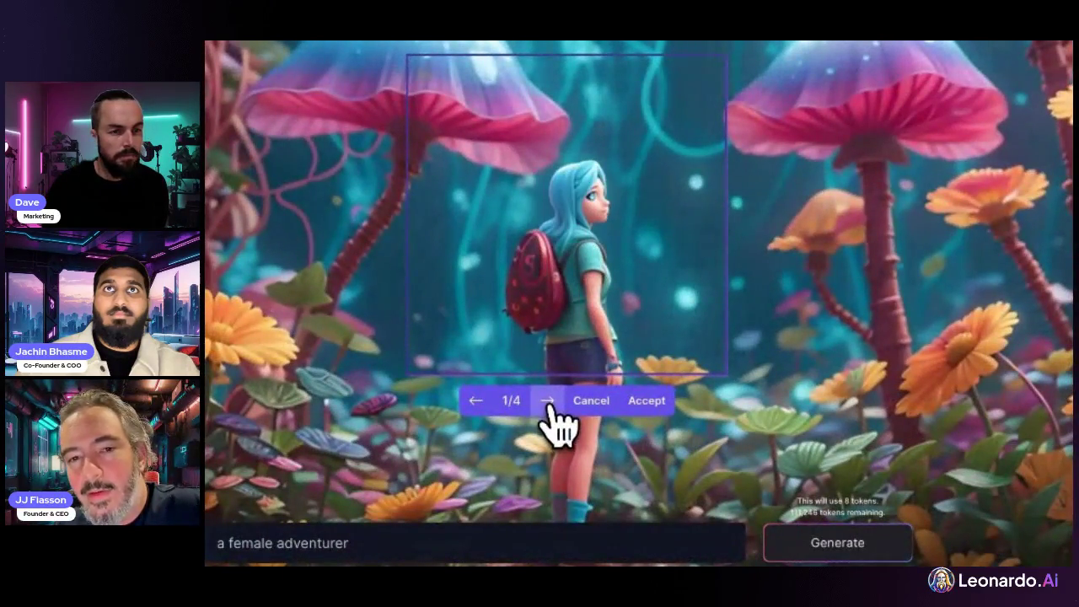
{"action": "left_click", "coordinate": [548, 403]}
{"action": "left_click", "coordinate": [549, 403]}
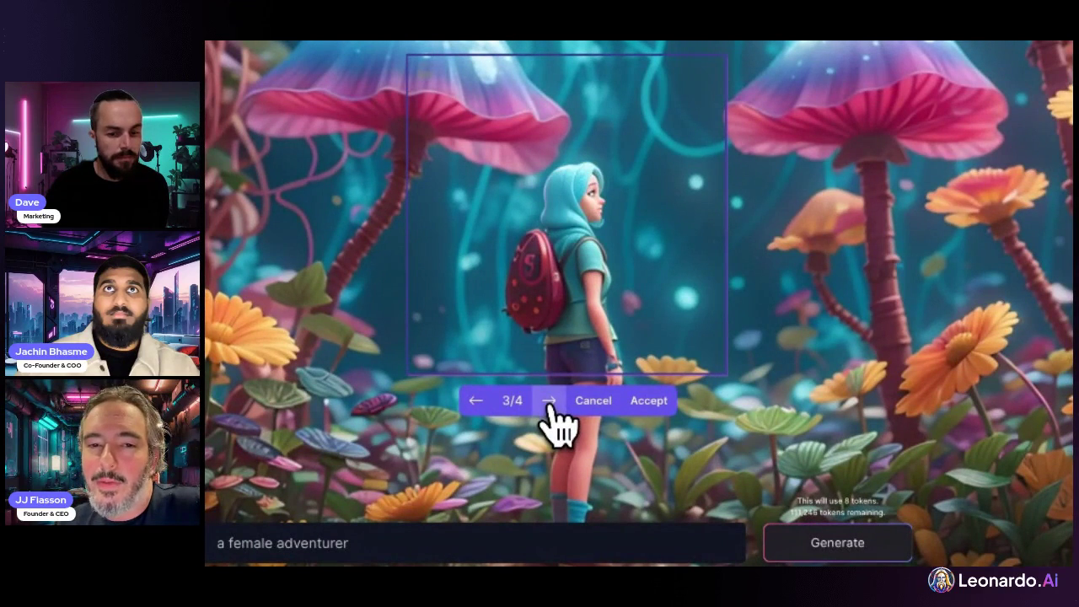
{"action": "left_click", "coordinate": [548, 403]}
{"action": "left_click", "coordinate": [548, 403]}
{"action": "left_click", "coordinate": [549, 403]}
{"action": "left_click", "coordinate": [549, 403]}
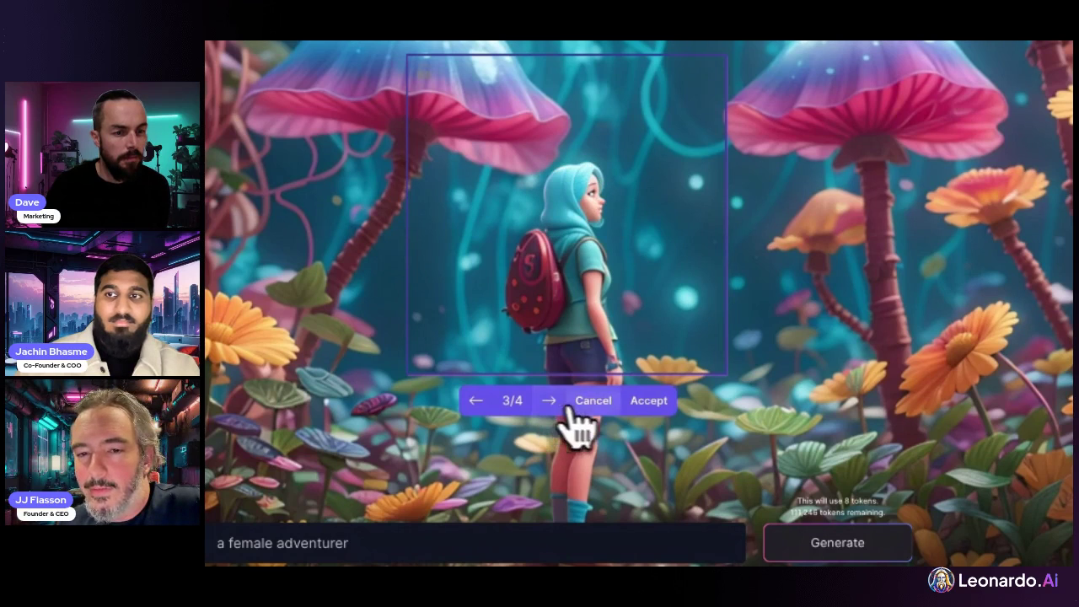
{"action": "left_click", "coordinate": [647, 403]}
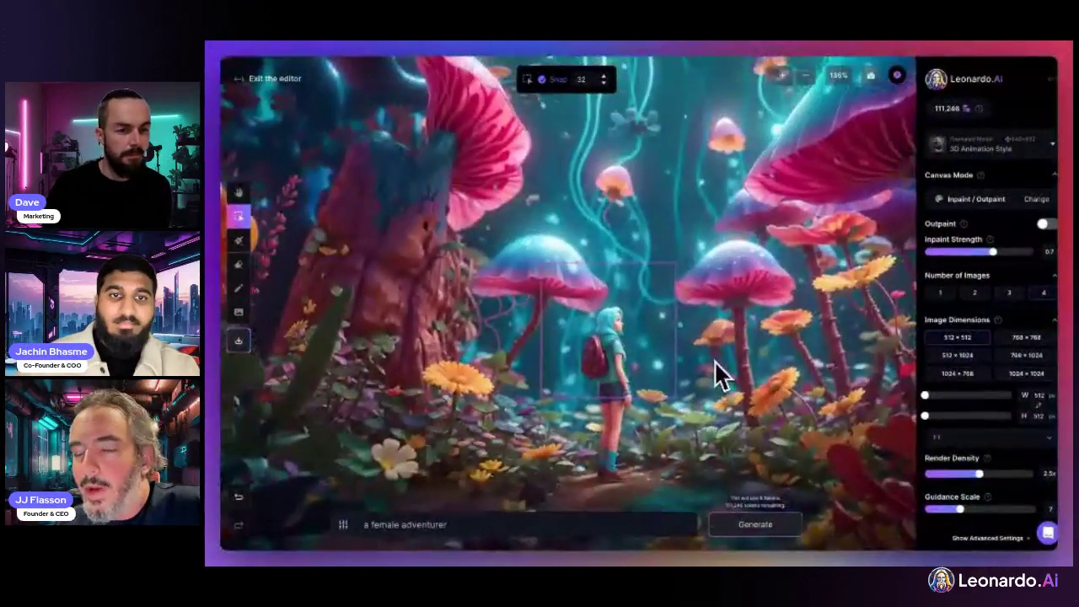
Step: Mask the girl's hooded head, set inpaint strength to 1, and generate
{"action": "scroll", "coordinate": [714, 360], "scroll_direction": "up", "scroll_amount": 3}
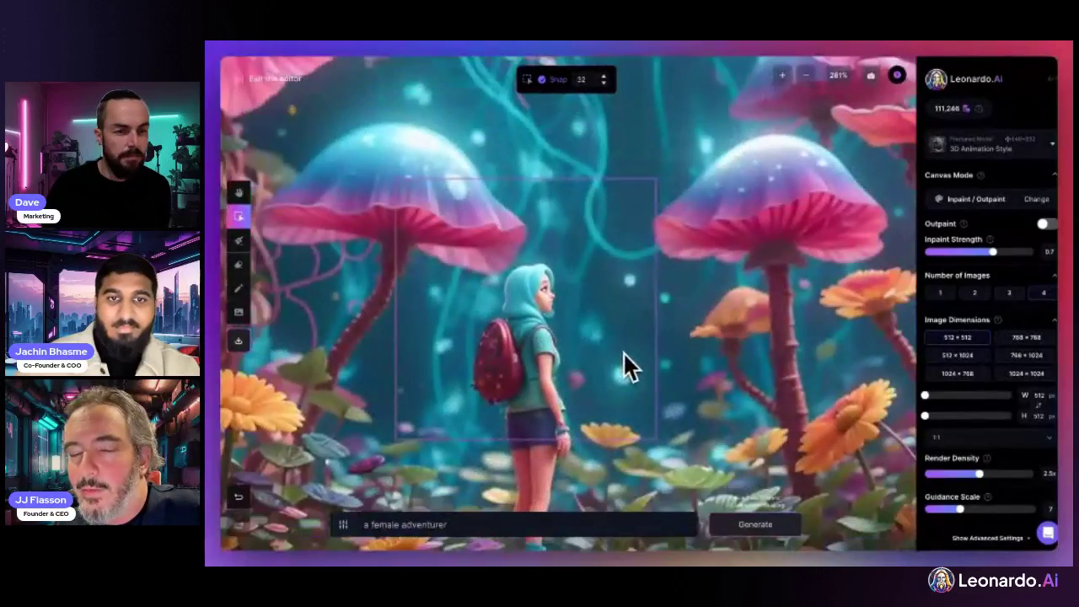
{"action": "scroll", "coordinate": [548, 325], "scroll_direction": "up", "scroll_amount": 4}
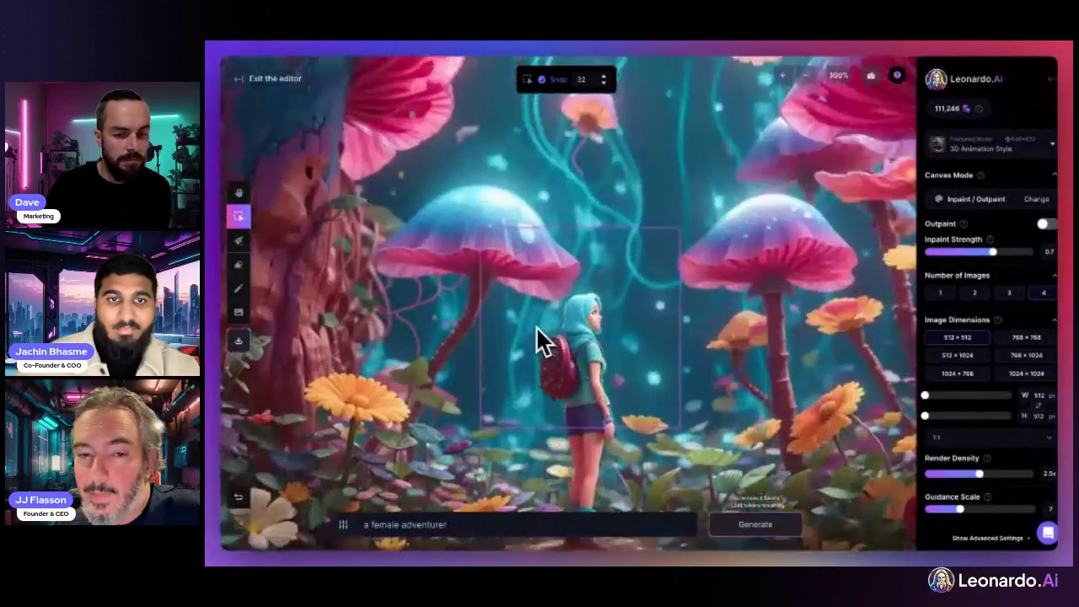
{"action": "left_click", "coordinate": [239, 240]}
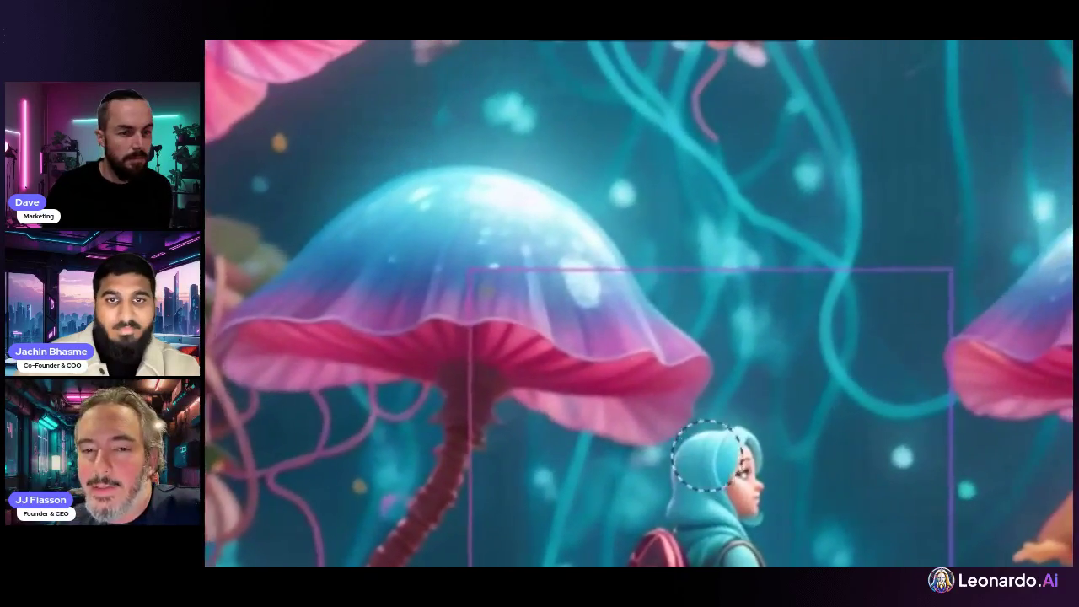
{"action": "mouse_move", "coordinate": [707, 455]}
{"action": "left_mouse_down"}
{"action": "mouse_move", "coordinate": [738, 485]}
{"action": "mouse_move", "coordinate": [720, 459]}
{"action": "left_mouse_up"}
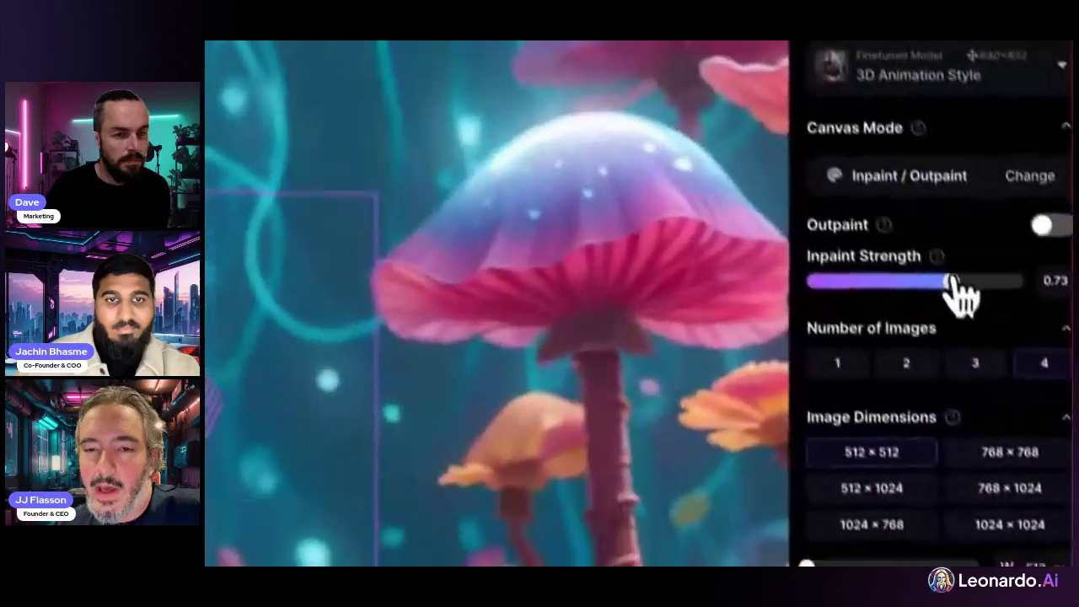
{"action": "left_click_drag", "start_coordinate": [958, 289], "coordinate": [1012, 289]}
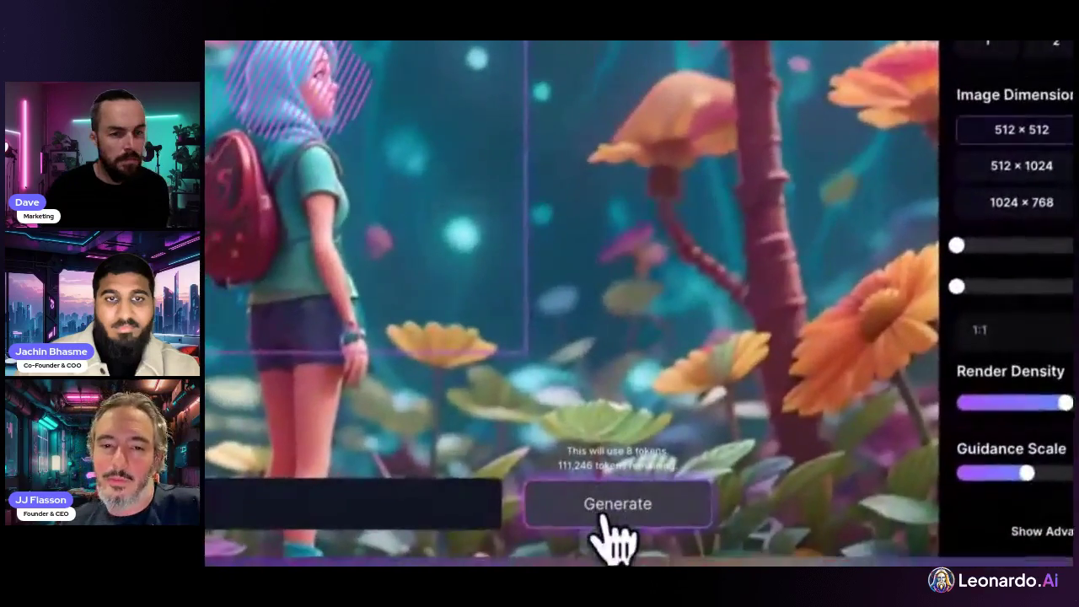
{"action": "left_click", "coordinate": [590, 549]}
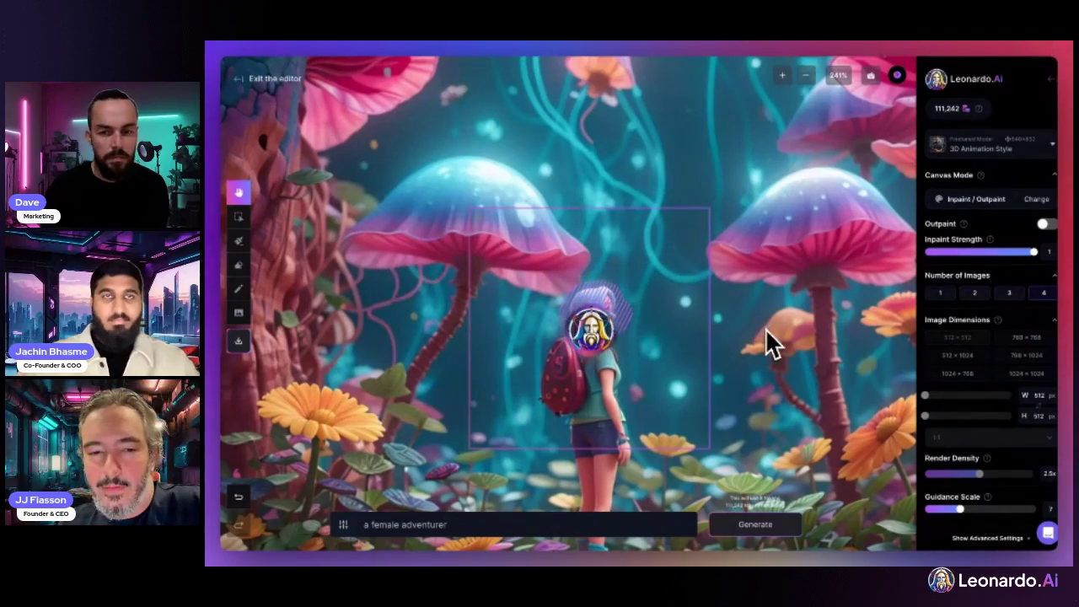
Step: Browse the four blonde head results and discard them
{"action": "left_click", "coordinate": [578, 464]}
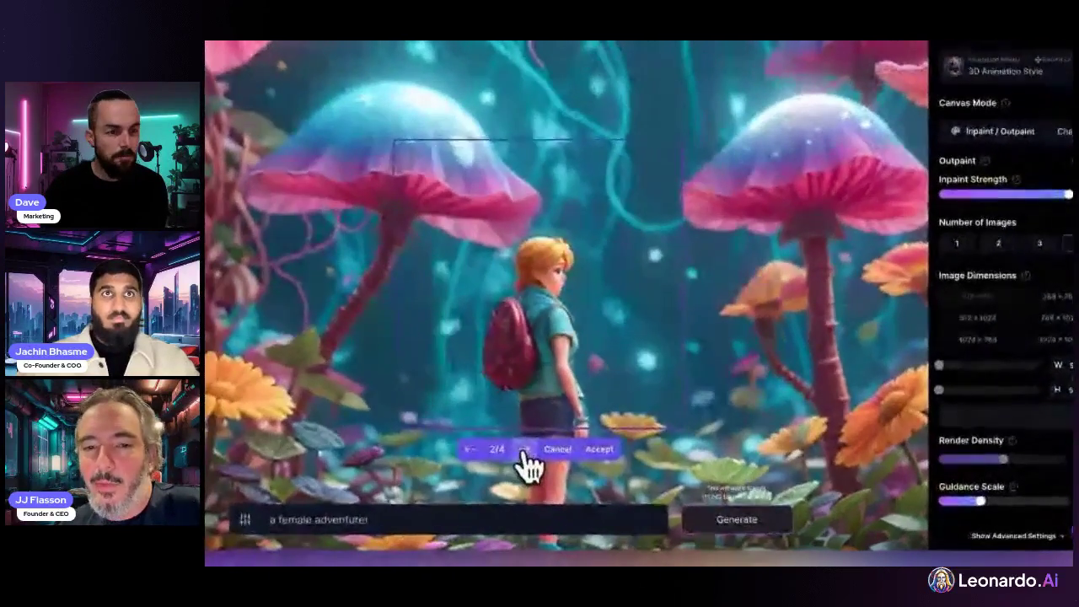
{"action": "left_click", "coordinate": [525, 459]}
{"action": "left_click", "coordinate": [523, 455]}
{"action": "left_click", "coordinate": [522, 455]}
{"action": "left_click", "coordinate": [523, 455]}
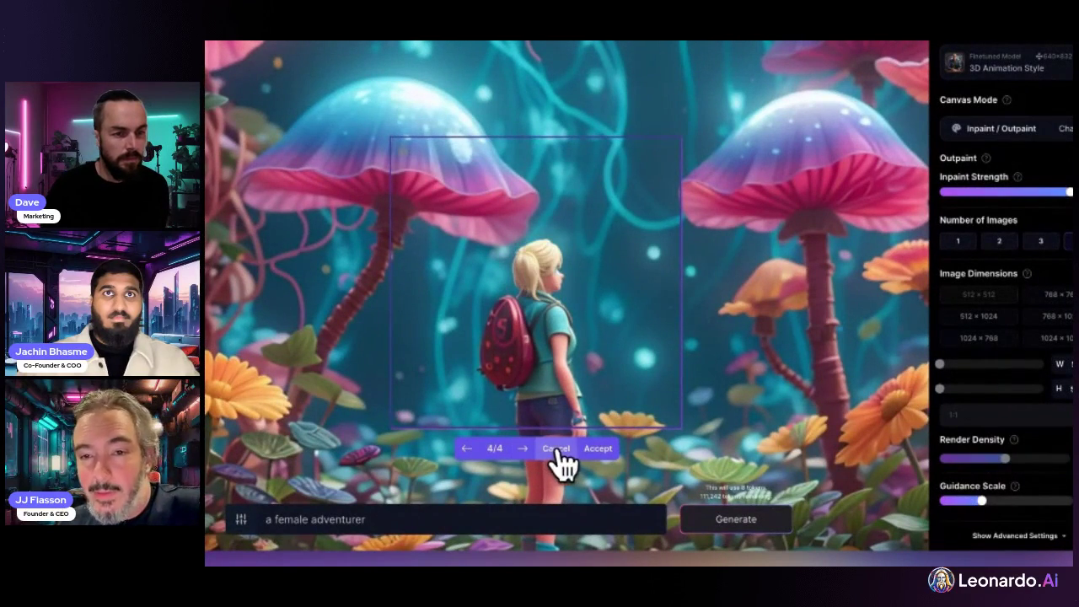
{"action": "left_click", "coordinate": [557, 449]}
Step: Raise render density to 4x, regenerate, and accept the red-haired head variant
{"action": "left_click_drag", "start_coordinate": [1048, 459], "coordinate": [1070, 459]}
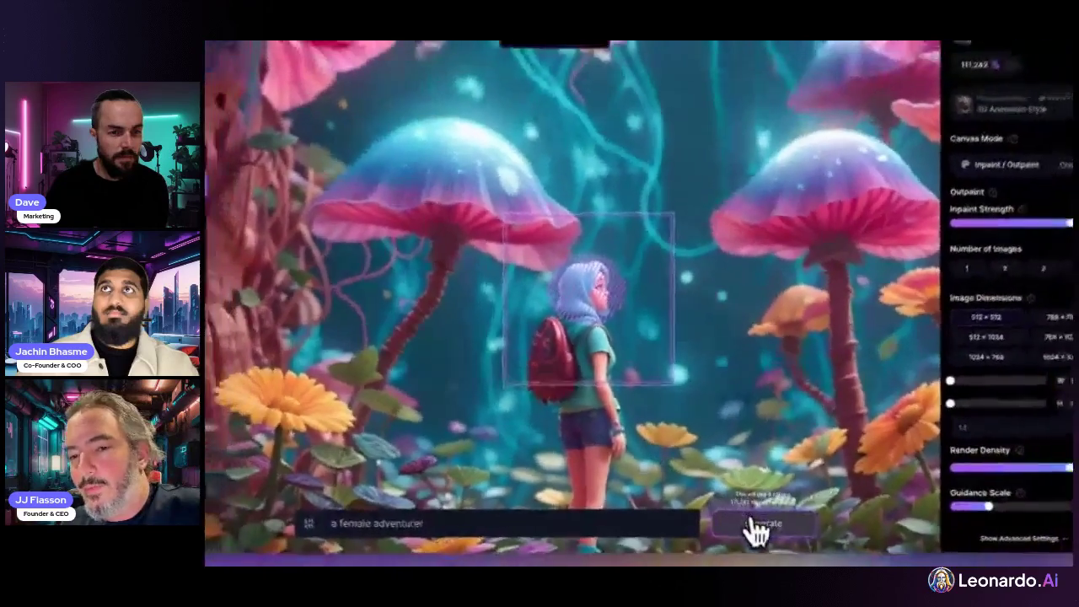
{"action": "left_click", "coordinate": [754, 529]}
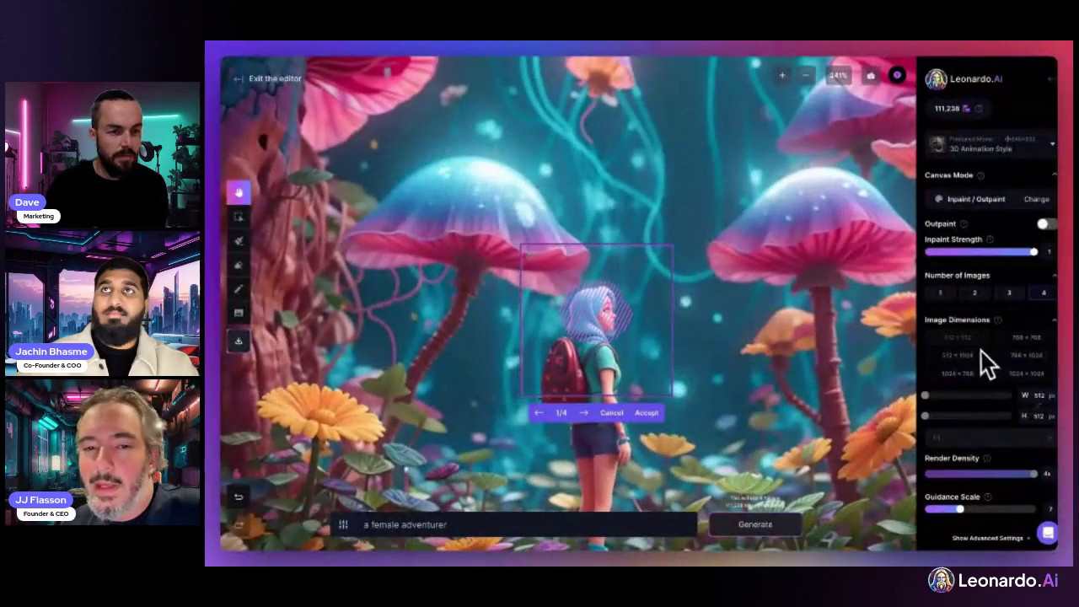
{"action": "left_click", "coordinate": [592, 415]}
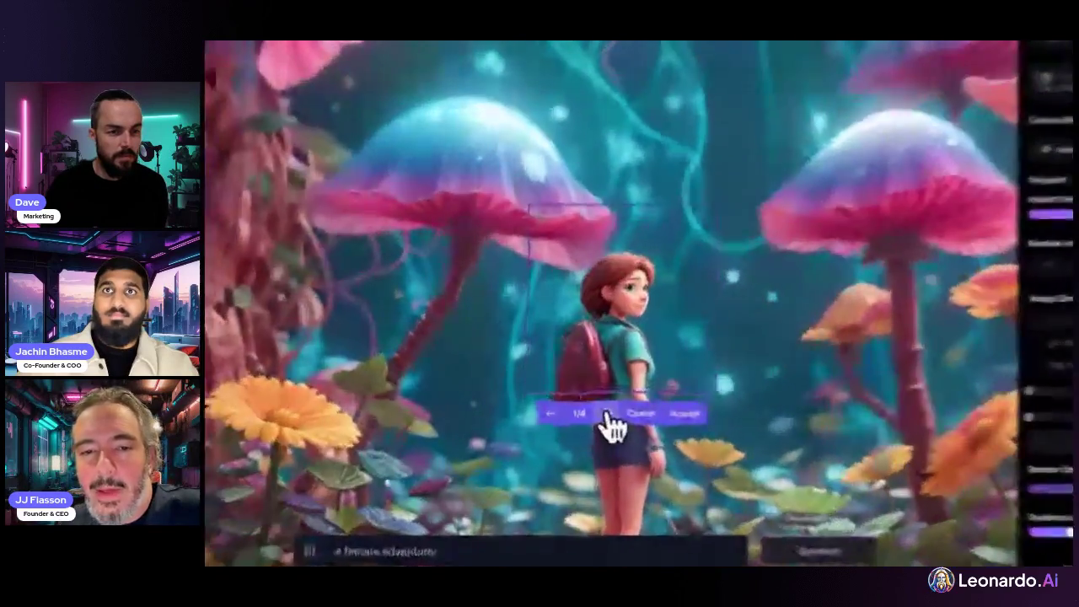
{"action": "left_click", "coordinate": [607, 414]}
{"action": "left_click", "coordinate": [607, 414]}
{"action": "left_click", "coordinate": [607, 414]}
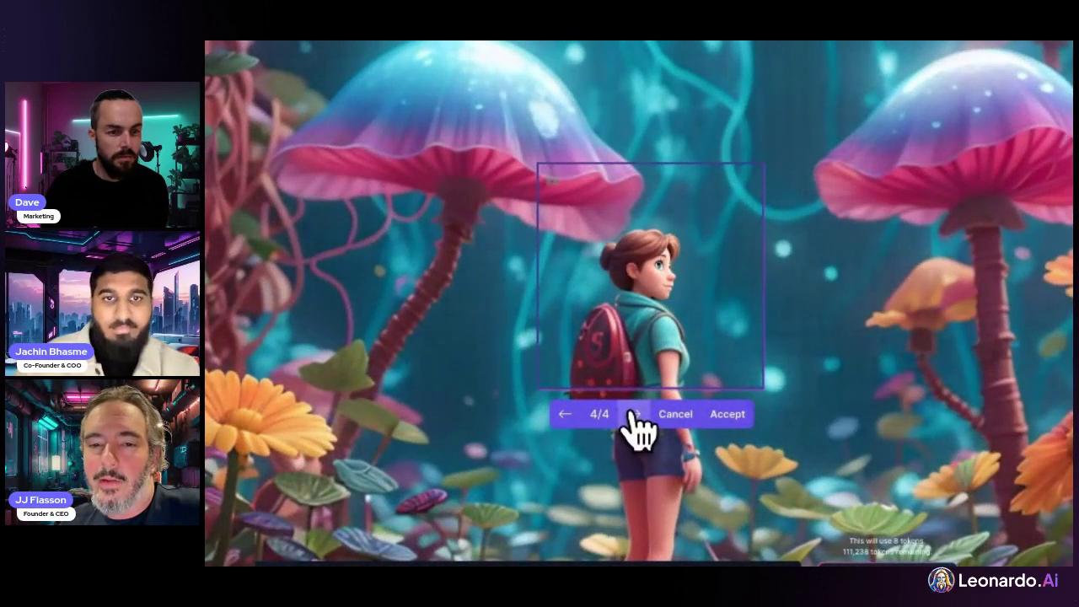
{"action": "left_click", "coordinate": [632, 415]}
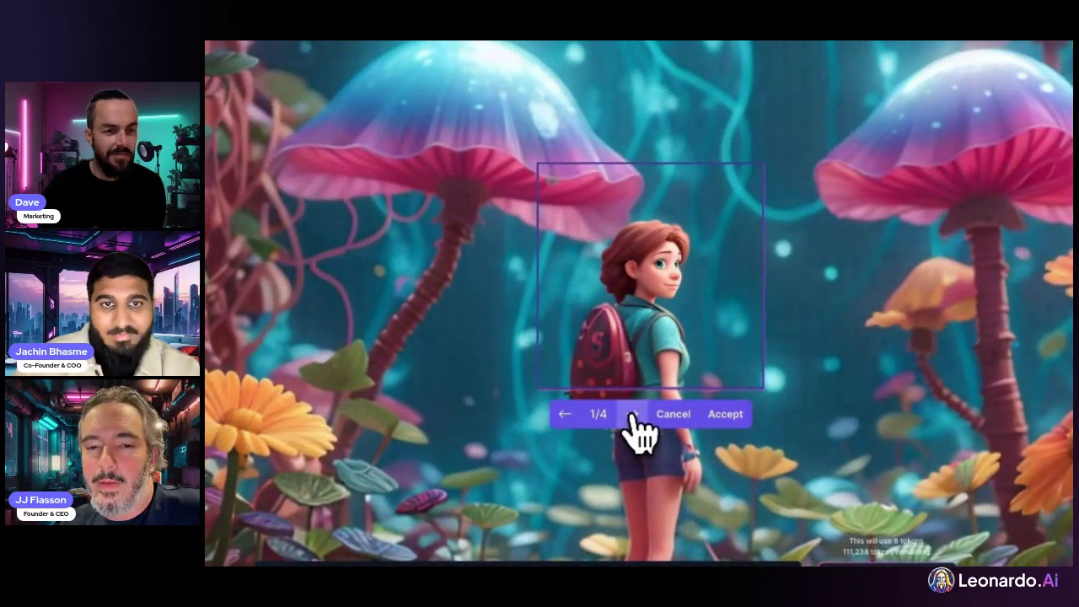
{"action": "left_click", "coordinate": [633, 414]}
{"action": "left_click", "coordinate": [634, 415]}
{"action": "left_click", "coordinate": [634, 415]}
{"action": "left_click", "coordinate": [634, 414]}
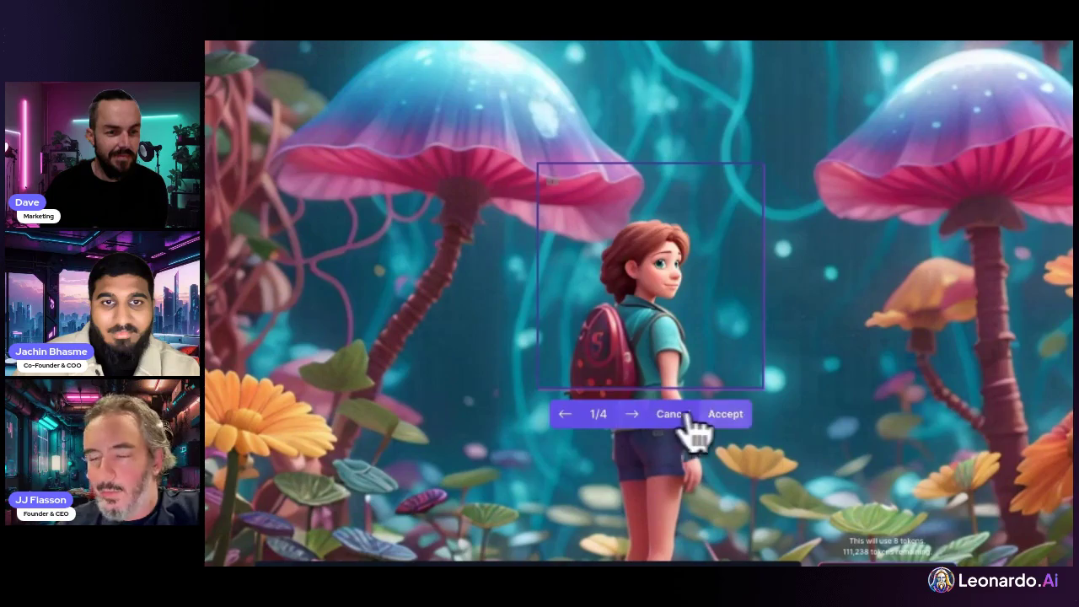
{"action": "left_click", "coordinate": [725, 413]}
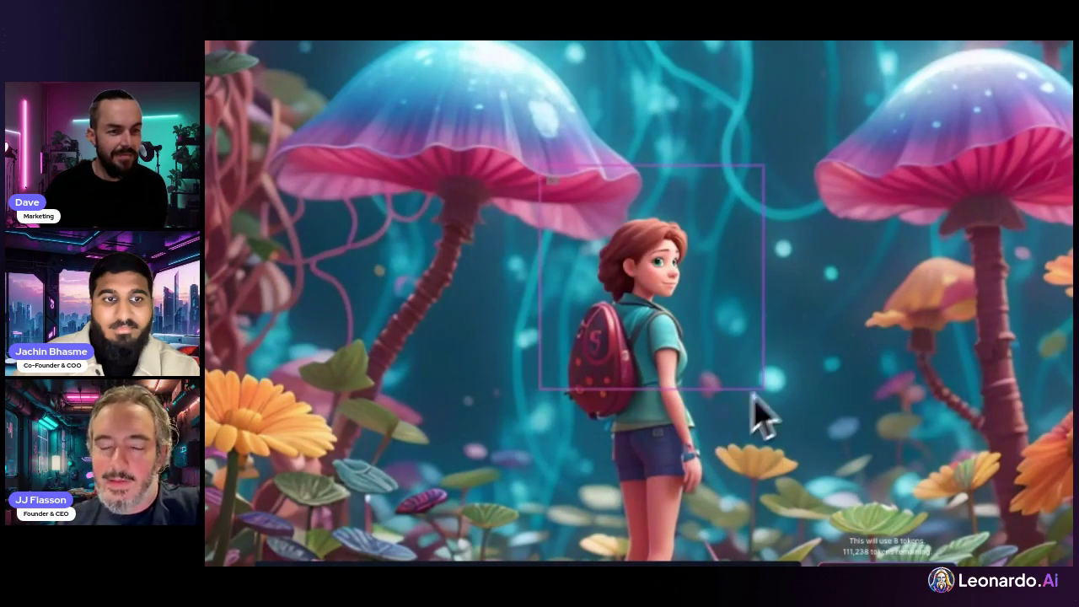
Step: Lower the render density with the mask tool selected
{"action": "scroll", "coordinate": [801, 381], "scroll_direction": "down", "scroll_amount": 2}
{"action": "scroll", "coordinate": [808, 381], "scroll_direction": "down", "scroll_amount": 2}
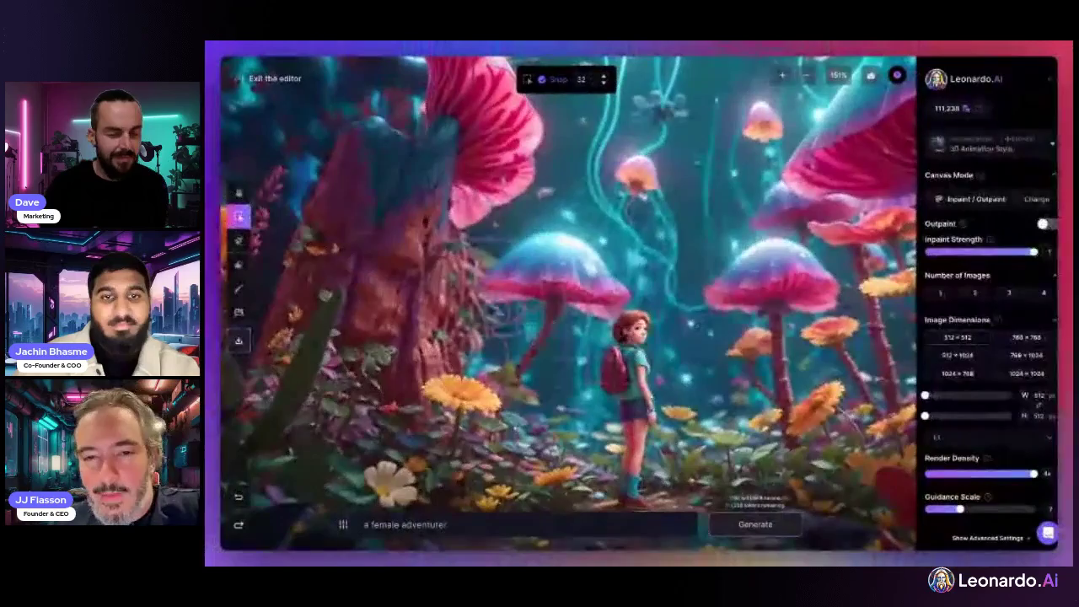
{"action": "scroll", "coordinate": [602, 349], "scroll_direction": "down", "scroll_amount": 3}
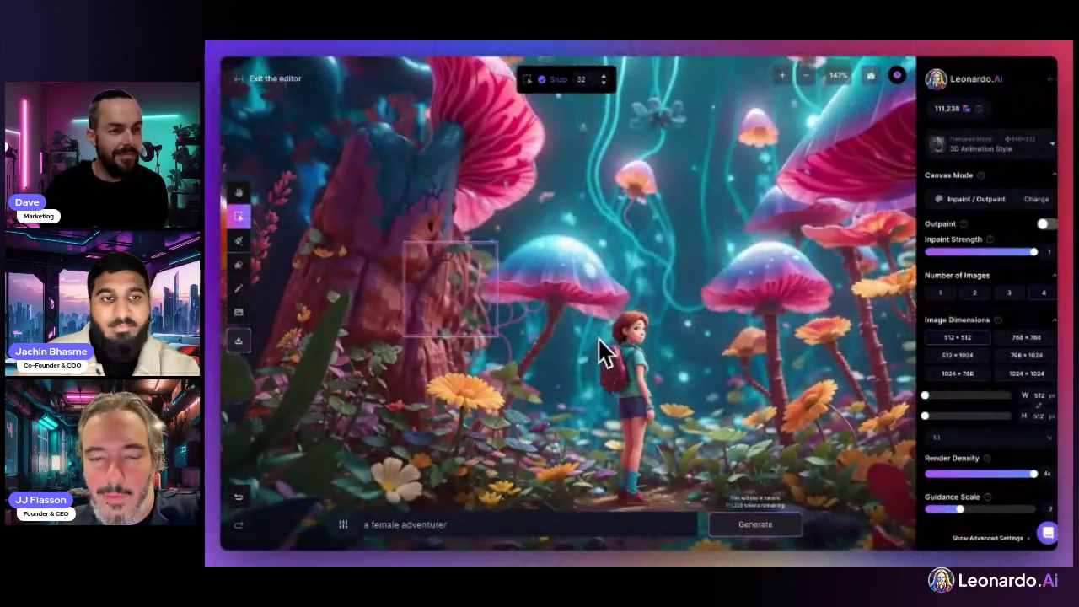
{"action": "scroll", "coordinate": [704, 405], "scroll_direction": "up", "scroll_amount": 1}
{"action": "scroll", "coordinate": [662, 436], "scroll_direction": "up", "scroll_amount": 1}
{"action": "scroll", "coordinate": [662, 436], "scroll_direction": "up", "scroll_amount": 1}
{"action": "left_click", "coordinate": [238, 240]}
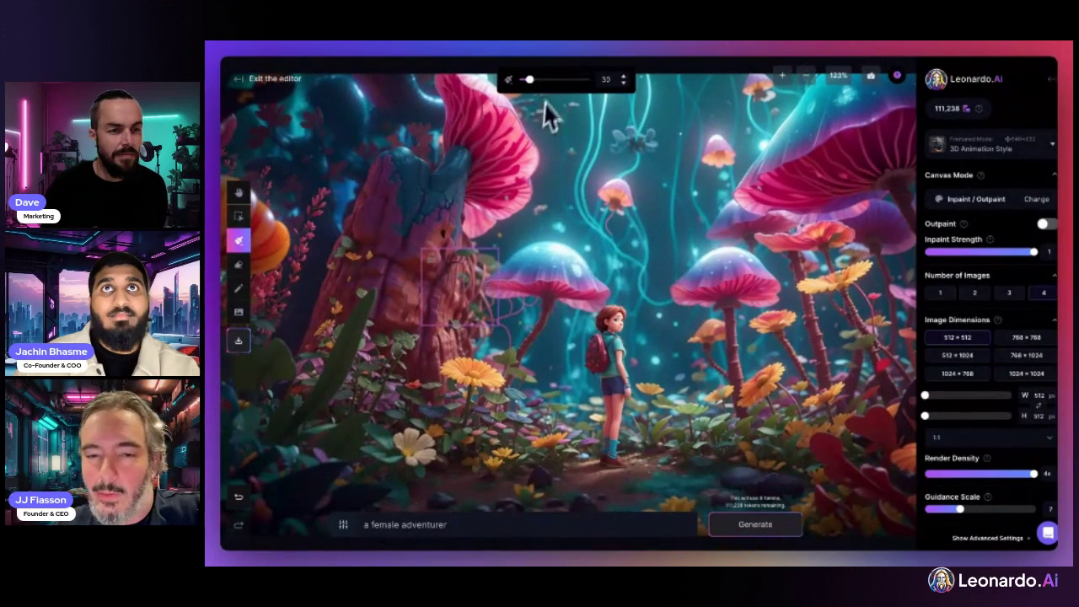
{"action": "left_click", "coordinate": [963, 475]}
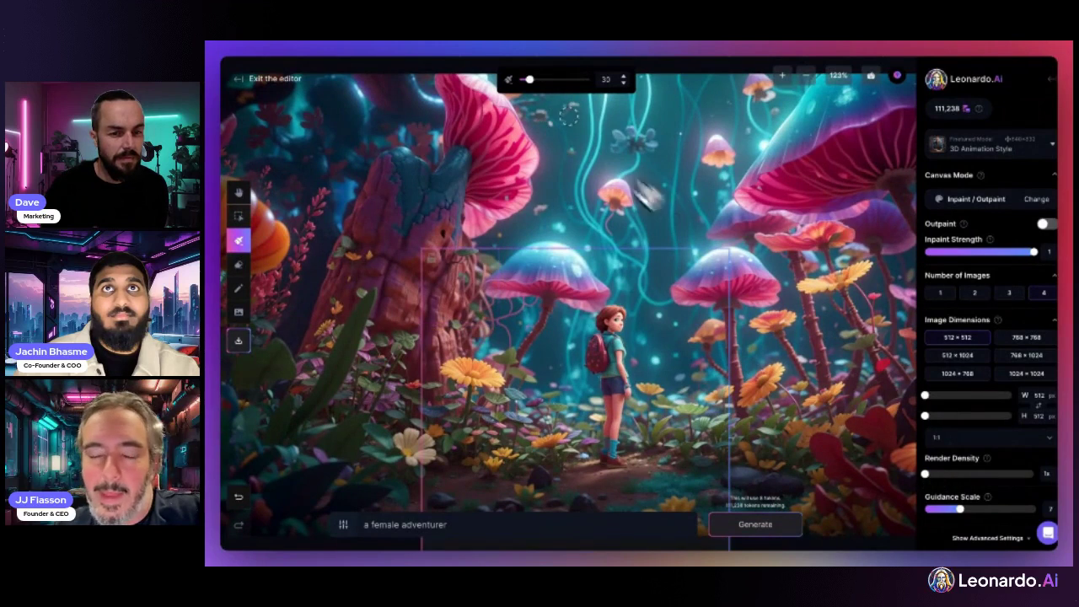
Step: Move the generation frame up and right over the jungle and enlarge the mask brush to 70
{"action": "left_click", "coordinate": [238, 215]}
{"action": "left_click_drag", "start_coordinate": [616, 357], "coordinate": [652, 220]}
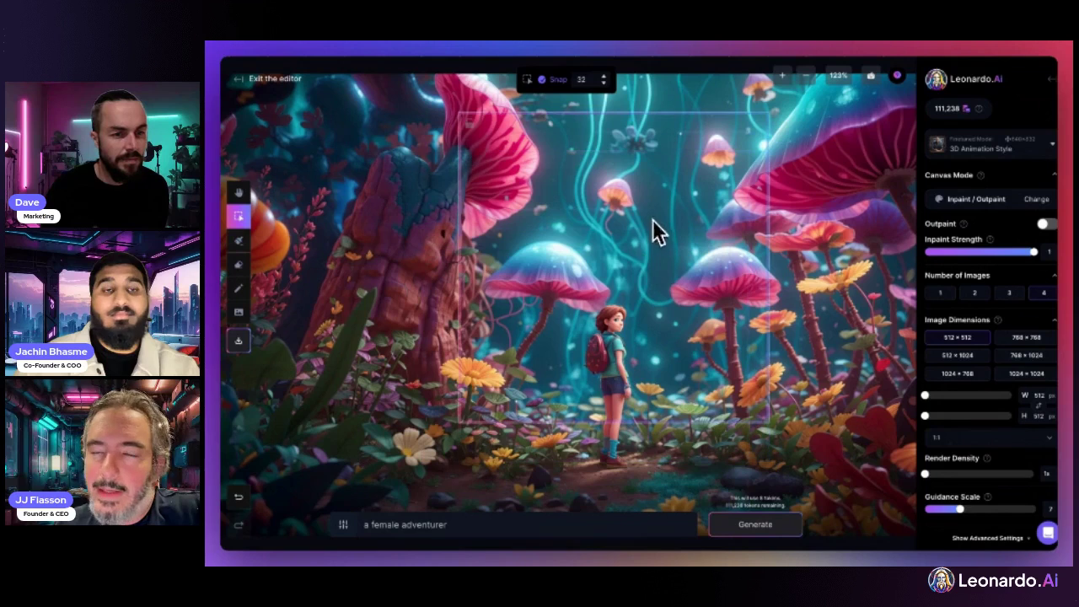
{"action": "left_click", "coordinate": [238, 241]}
{"action": "left_click_drag", "start_coordinate": [529, 79], "coordinate": [544, 81]}
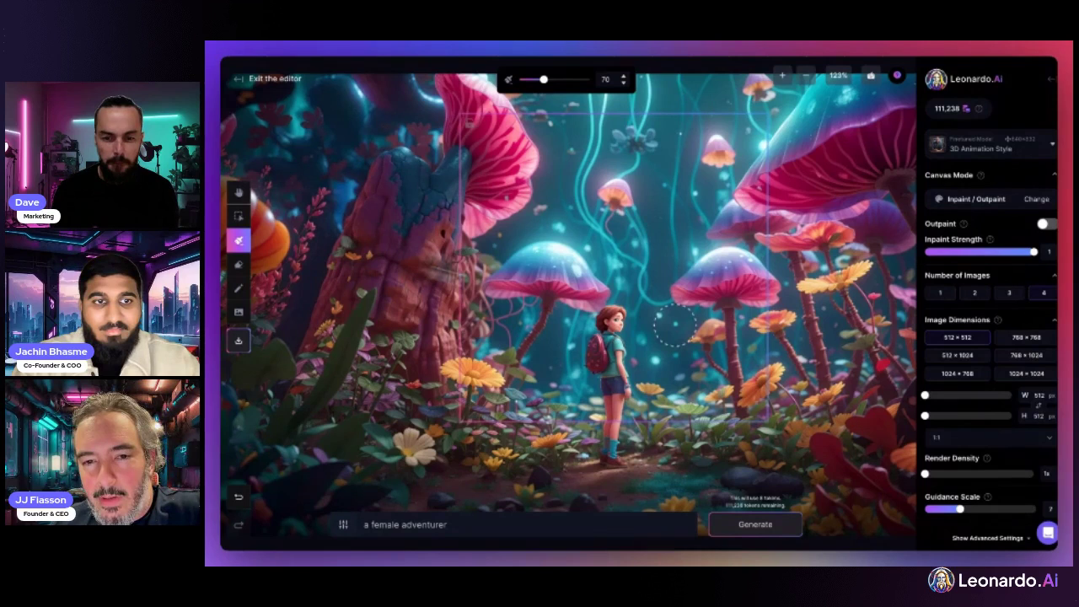
{"action": "left_click", "coordinate": [240, 215]}
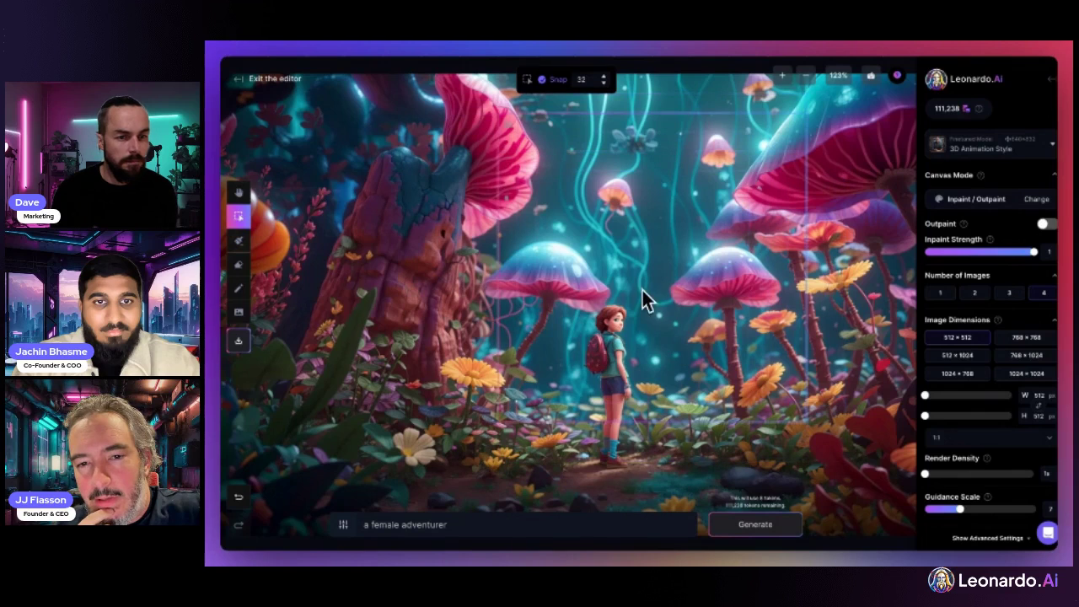
Step: Mask the small glowing jellyfish mushroom and change the prompt to 'a stunning image'
{"action": "left_click", "coordinate": [240, 240]}
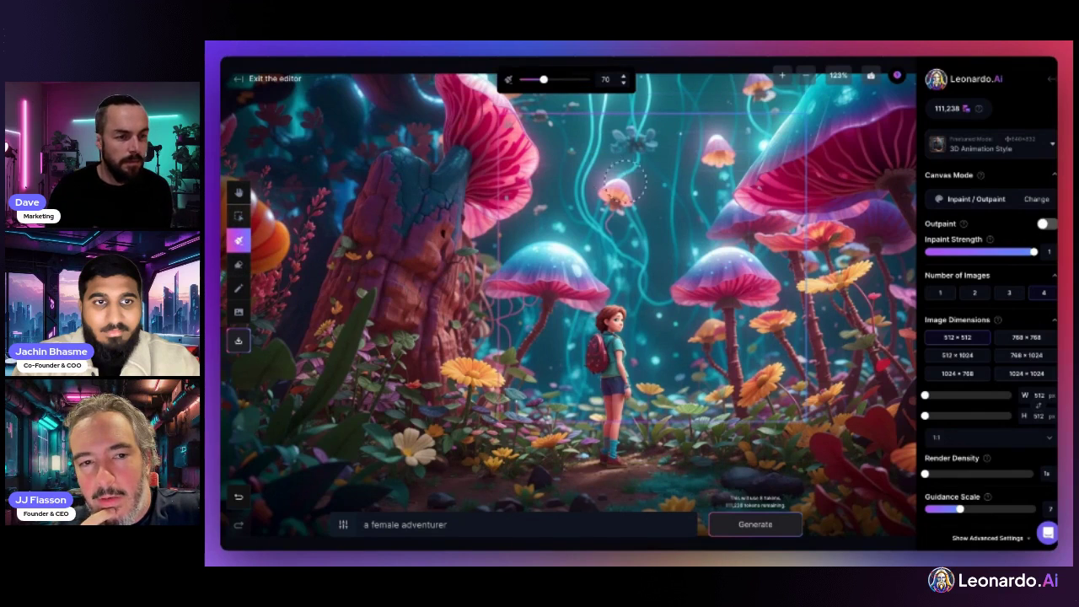
{"action": "left_click_drag", "start_coordinate": [616, 194], "coordinate": [614, 209]}
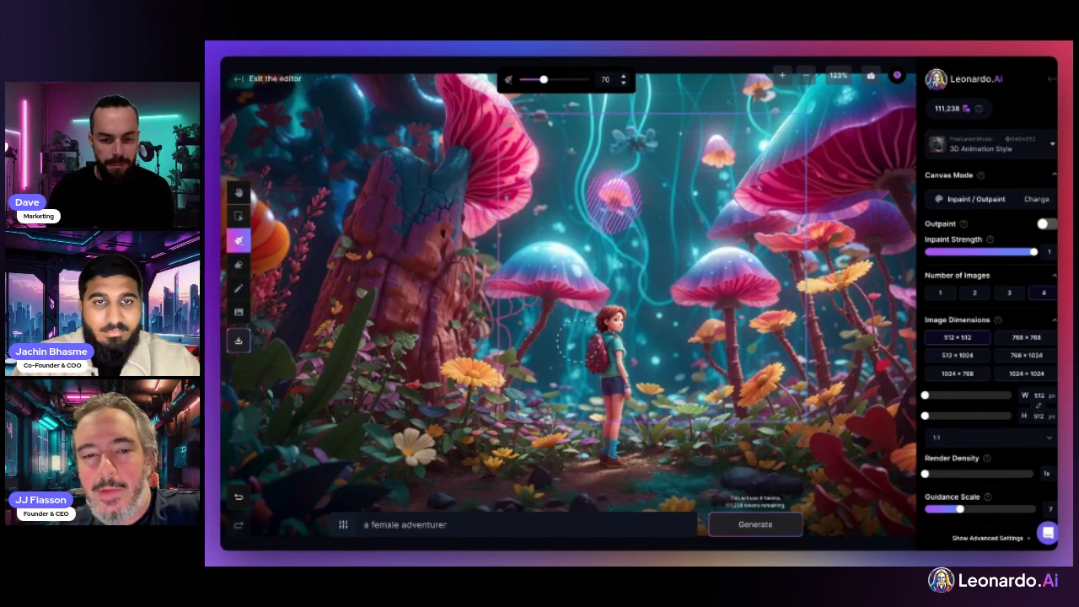
{"action": "triple_click", "coordinate": [519, 523]}
{"action": "type", "text": "a stunning image"}
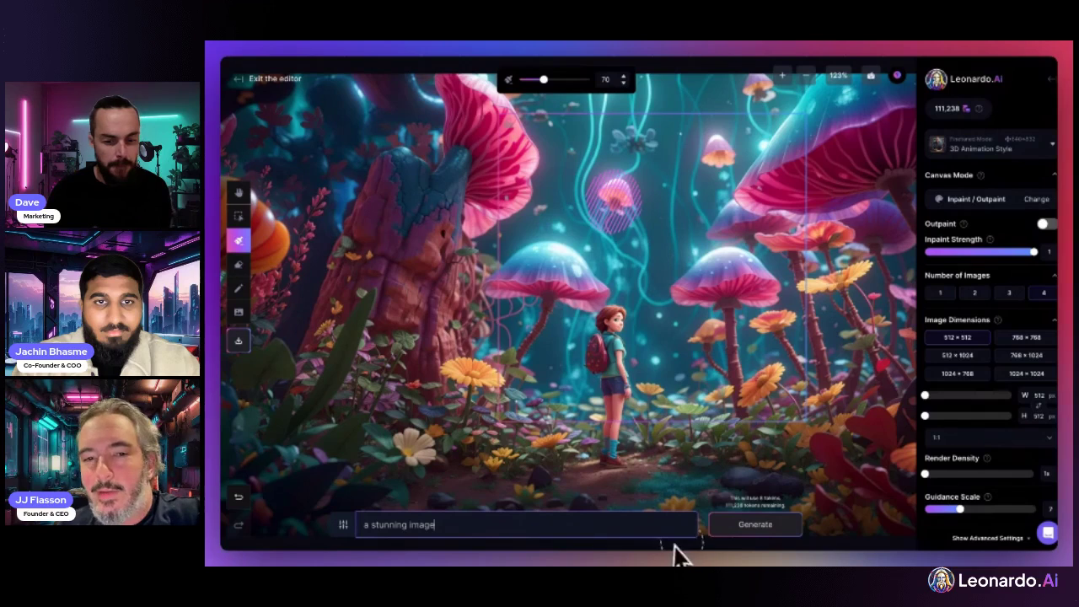
Step: Generate four inpainted mushroom variants and accept variant 4/4 into the canvas
{"action": "left_click", "coordinate": [746, 530]}
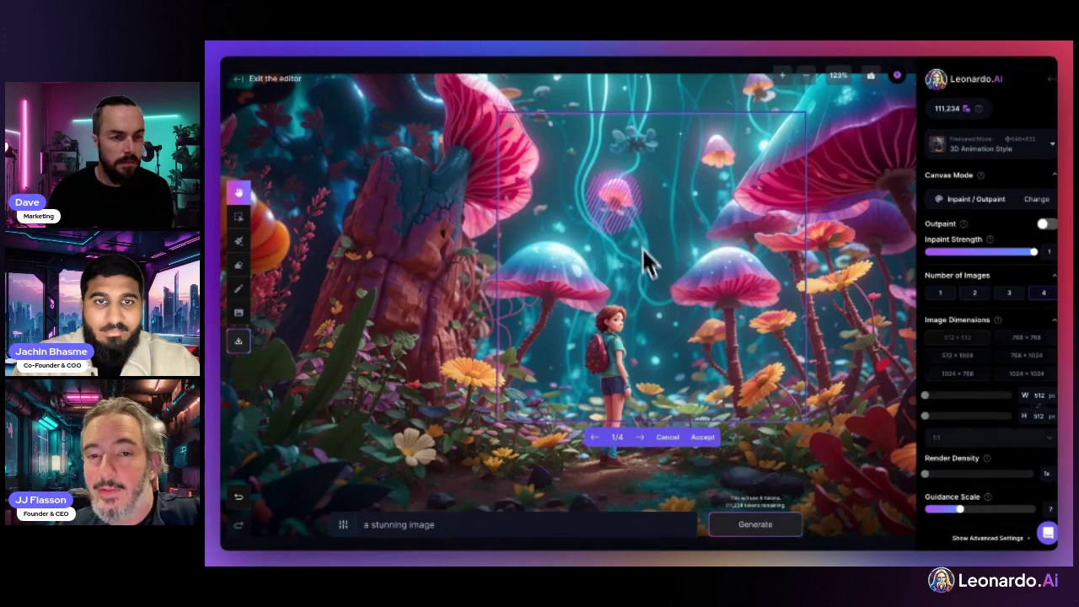
{"action": "left_click", "coordinate": [640, 438]}
{"action": "left_click", "coordinate": [640, 437]}
{"action": "left_click", "coordinate": [639, 438]}
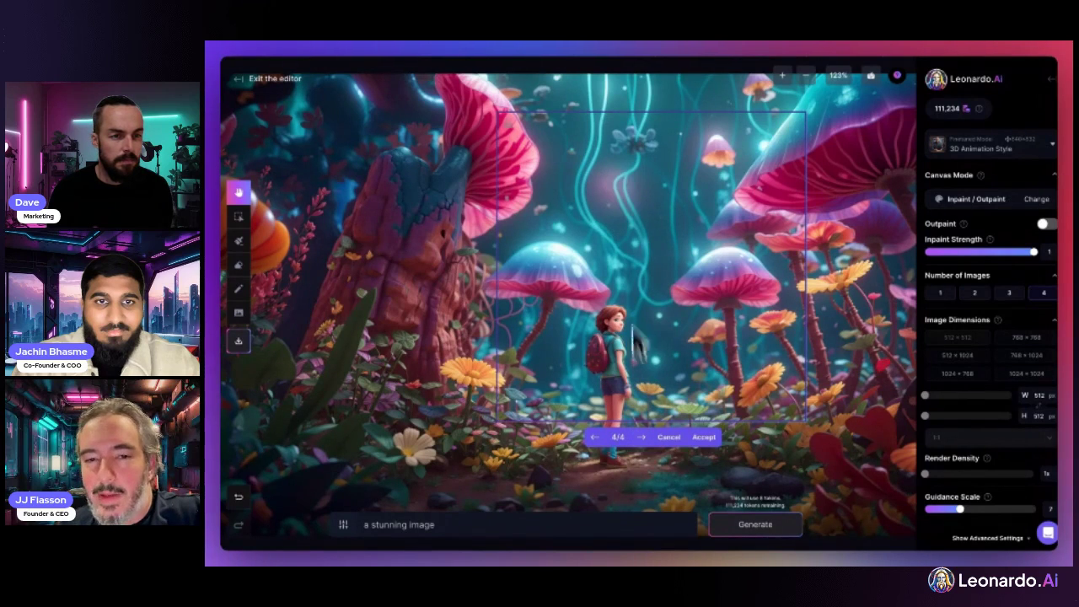
{"action": "left_click", "coordinate": [704, 437]}
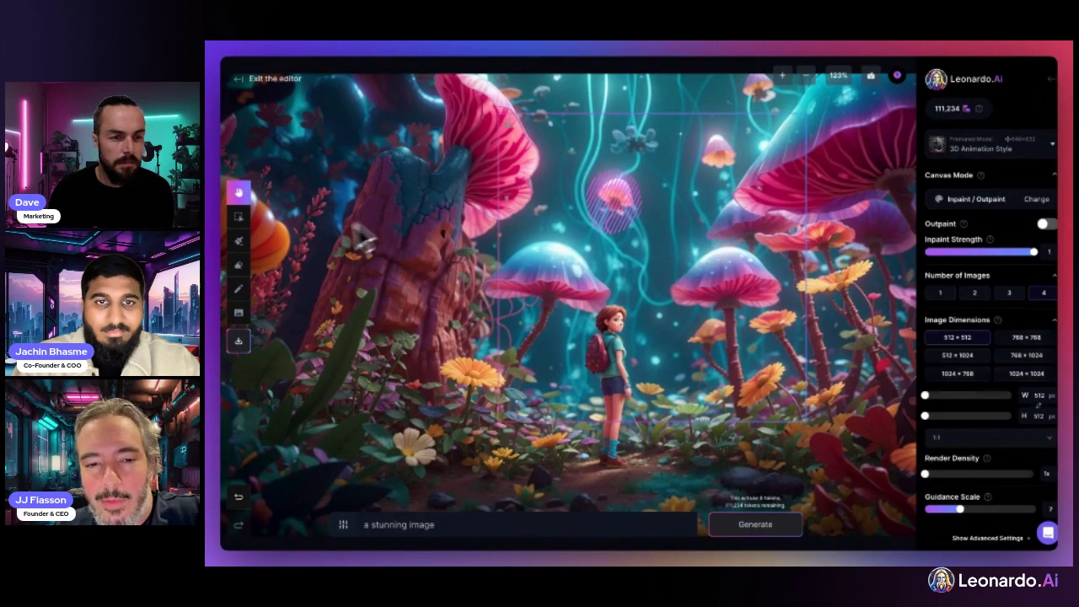
{"action": "left_click", "coordinate": [240, 217]}
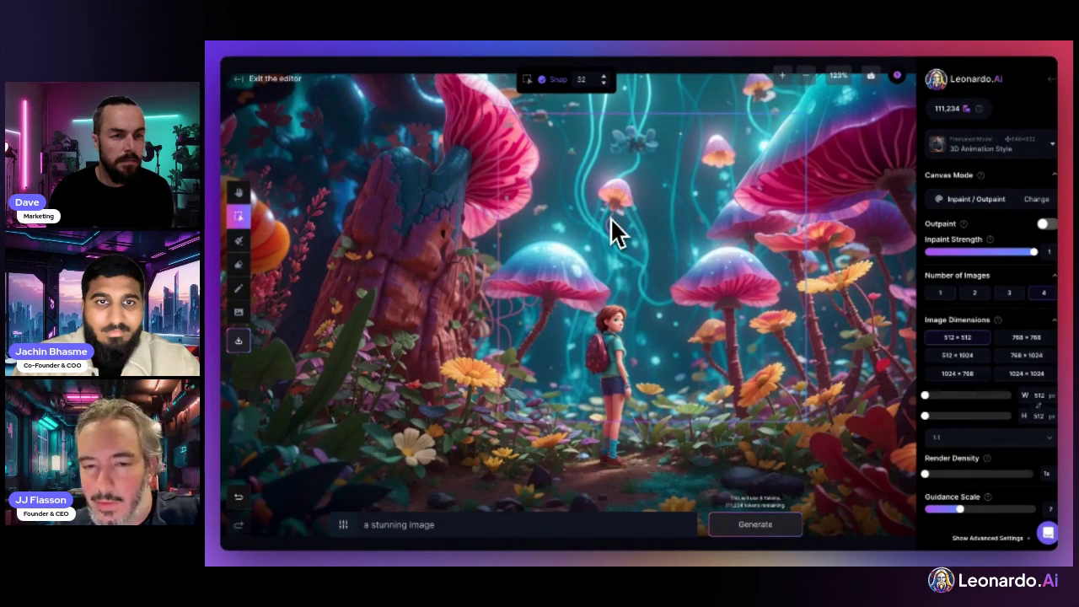
Step: Shift the generation frame down-right and mask the flower patch just right of the girl
{"action": "left_click_drag", "start_coordinate": [612, 218], "coordinate": [741, 351]}
{"action": "left_click", "coordinate": [239, 242]}
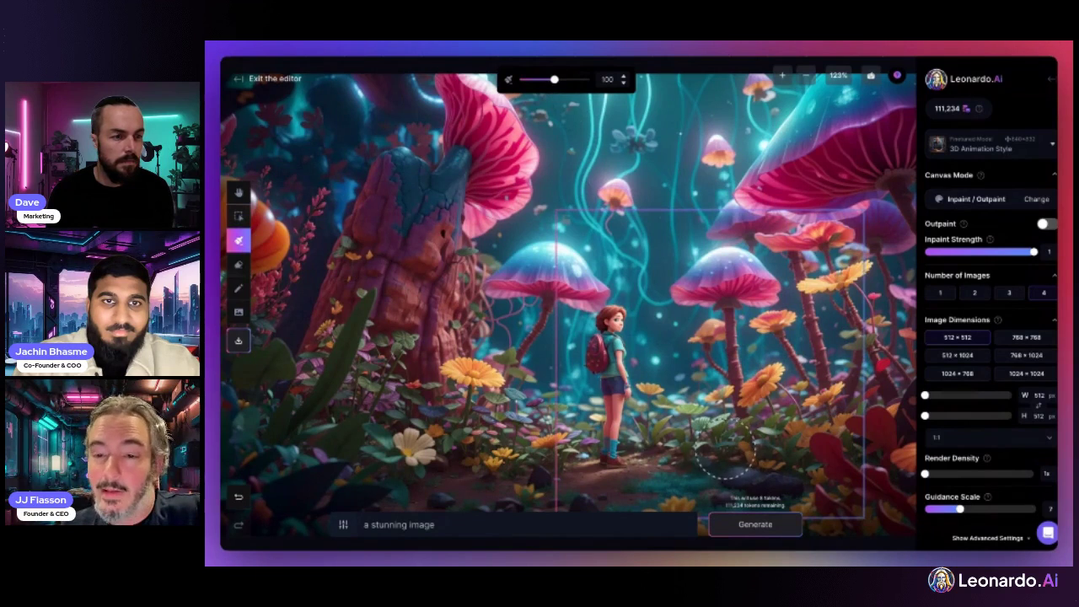
{"action": "mouse_move", "coordinate": [693, 463]}
{"action": "left_mouse_down"}
{"action": "mouse_move", "coordinate": [693, 384]}
{"action": "mouse_move", "coordinate": [712, 384]}
{"action": "mouse_move", "coordinate": [729, 462]}
{"action": "left_mouse_up"}
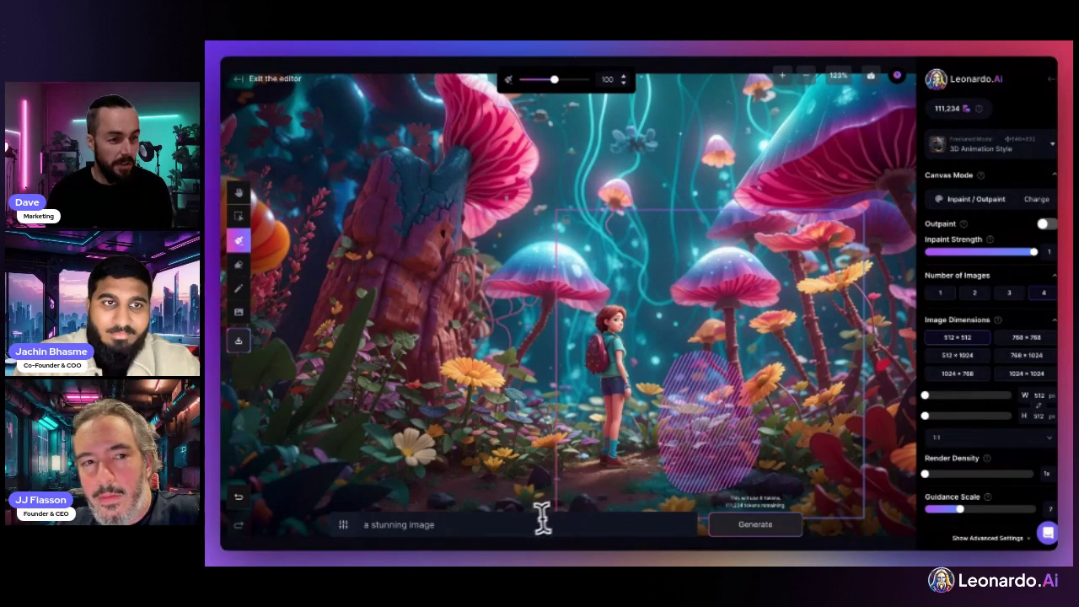